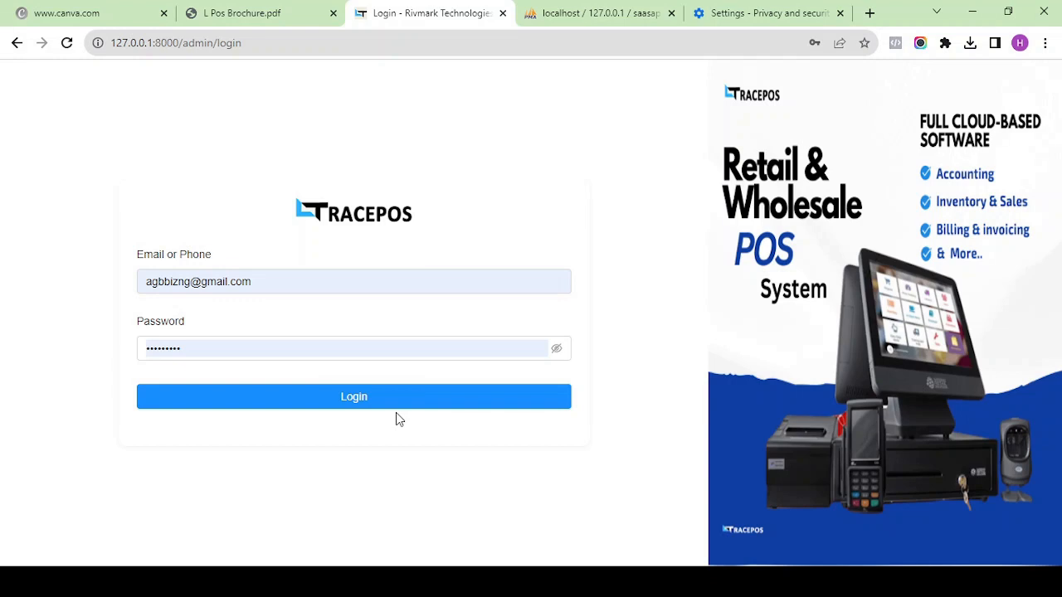
Log in to the admin area with the prefilled credentials and go to the product list.
left_click(389, 401)
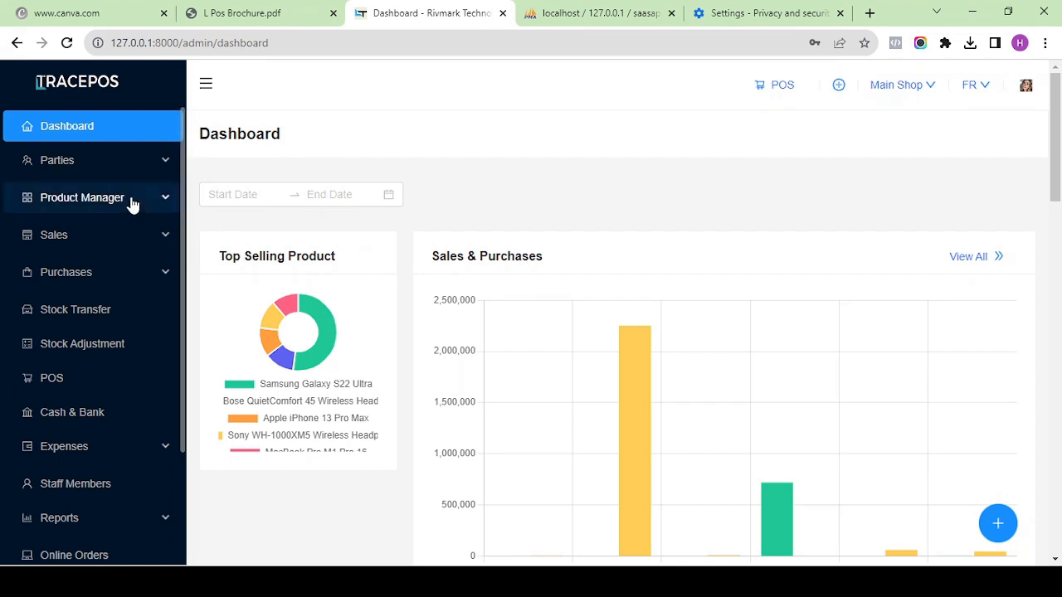
left_click(129, 199)
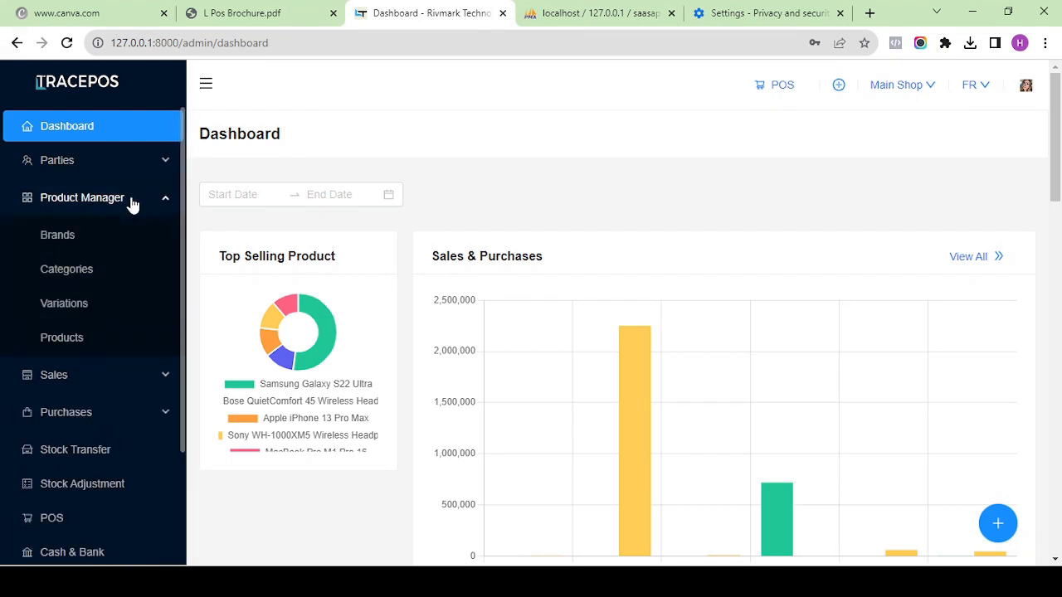
left_click(72, 342)
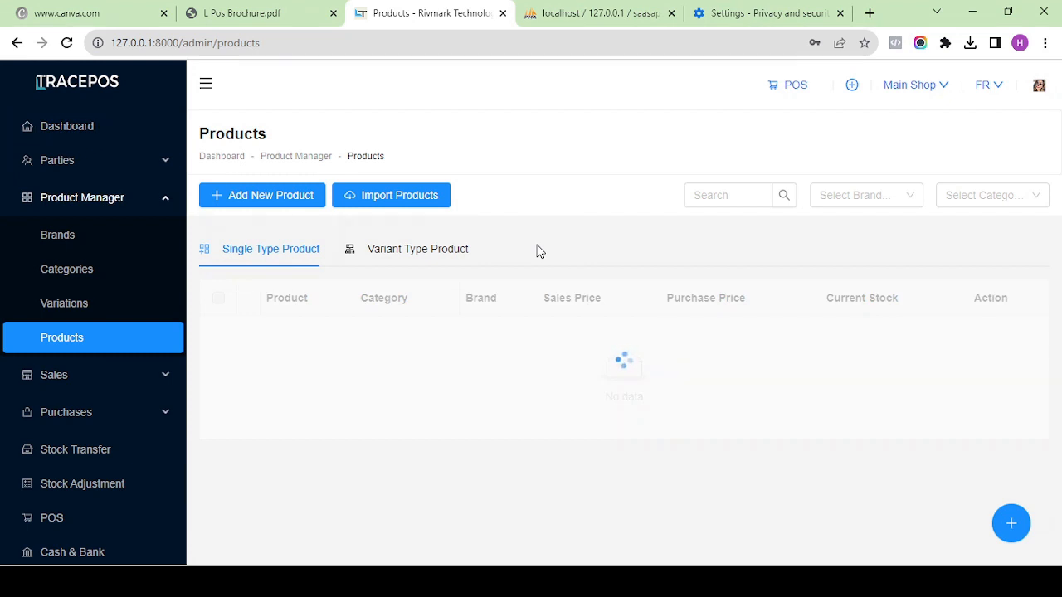
left_click(301, 203)
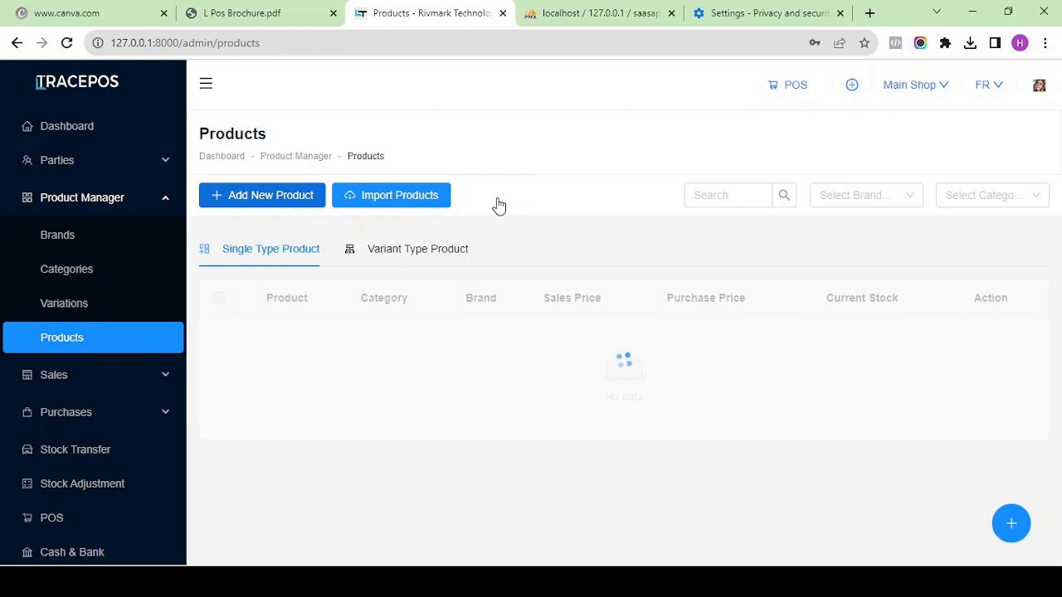
left_click(290, 197)
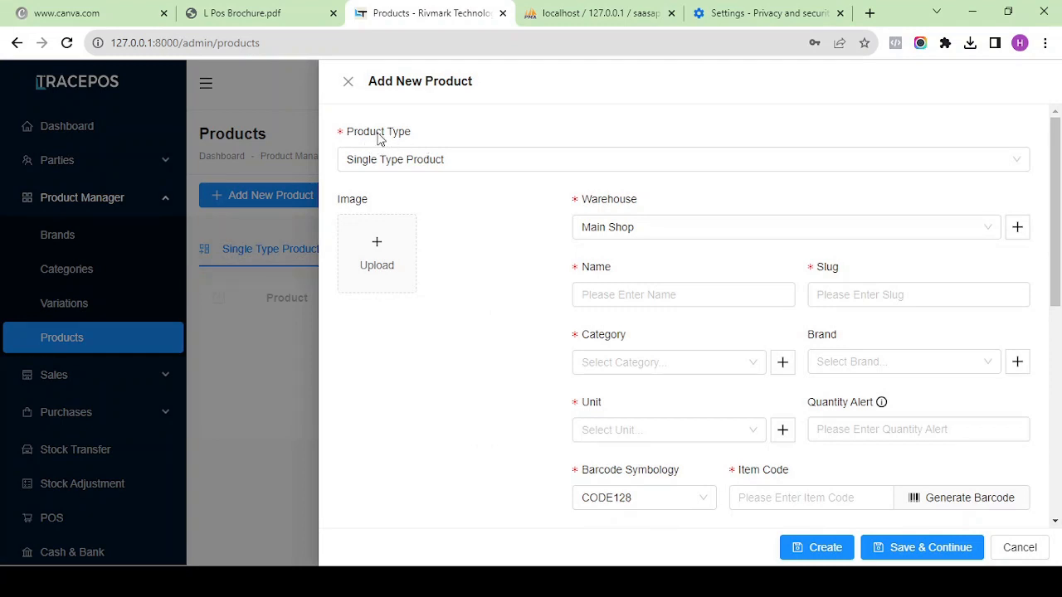
left_click(419, 162)
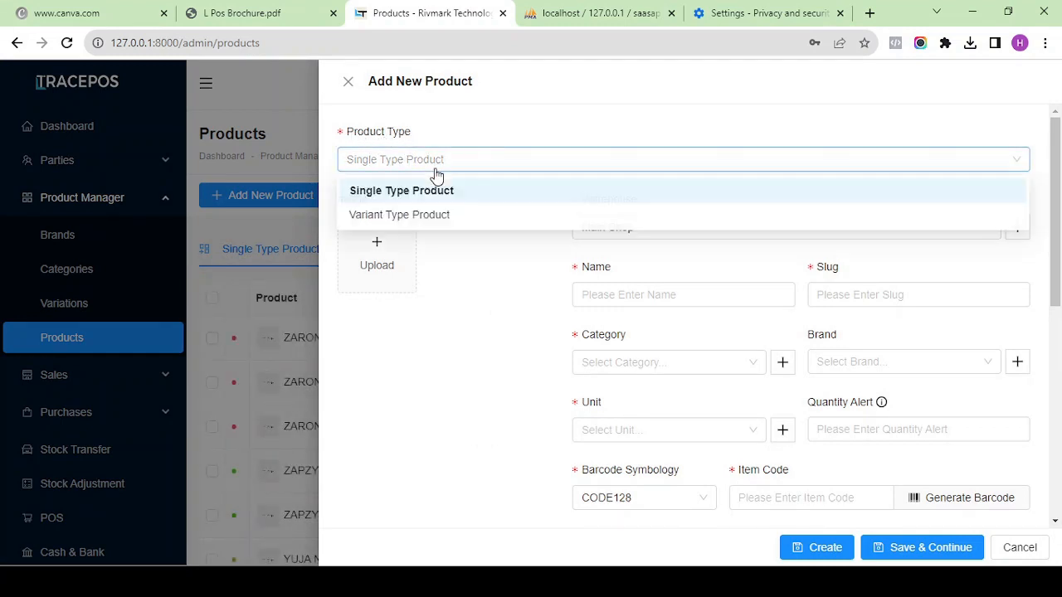
left_click(433, 218)
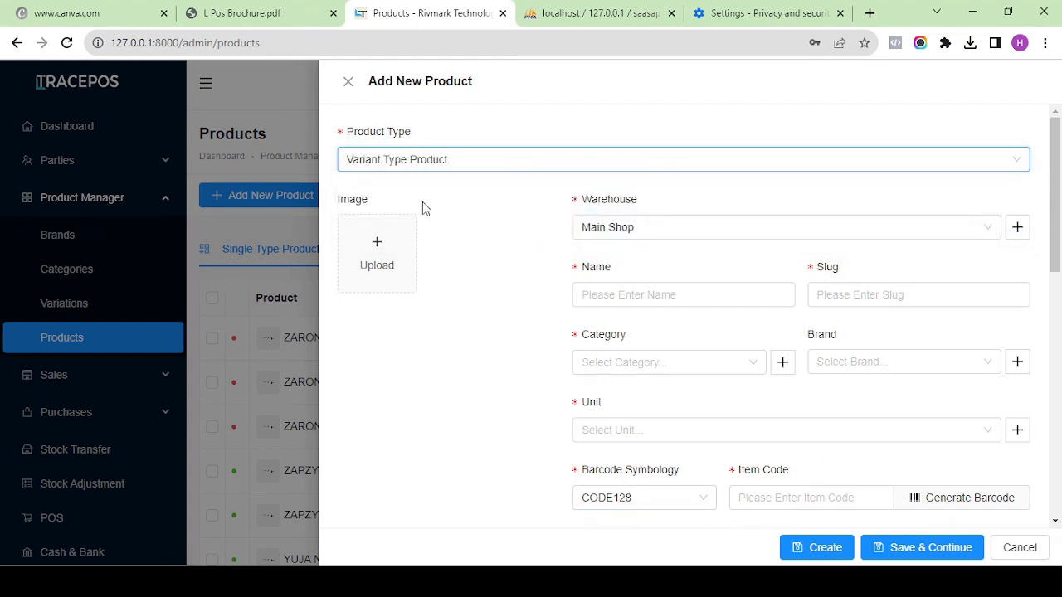
left_click(349, 83)
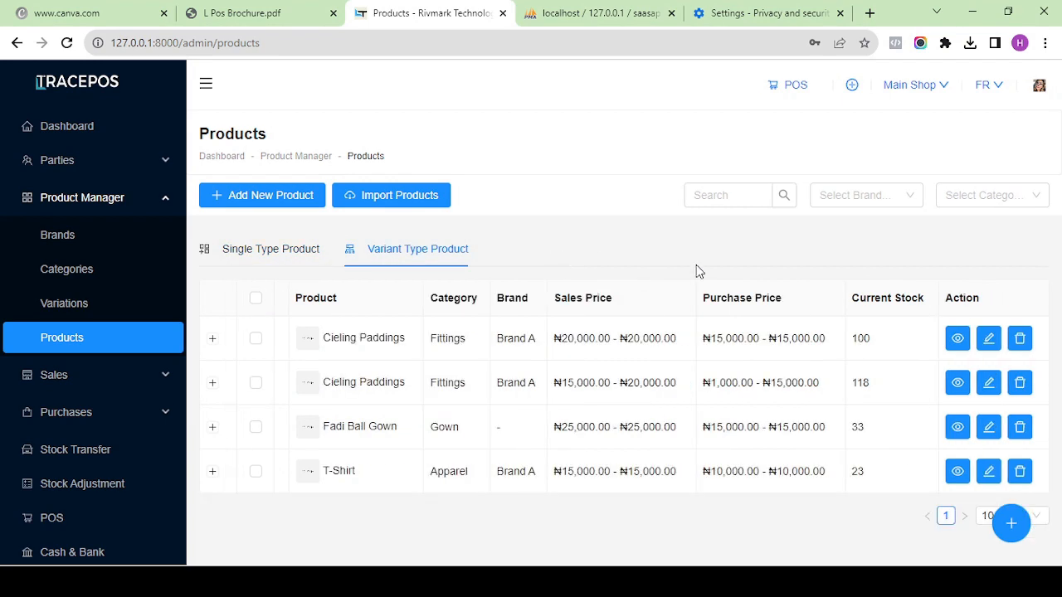
Start a new variant type product for the Main Shop warehouse and name it Custom Male Shirt.
left_click(272, 205)
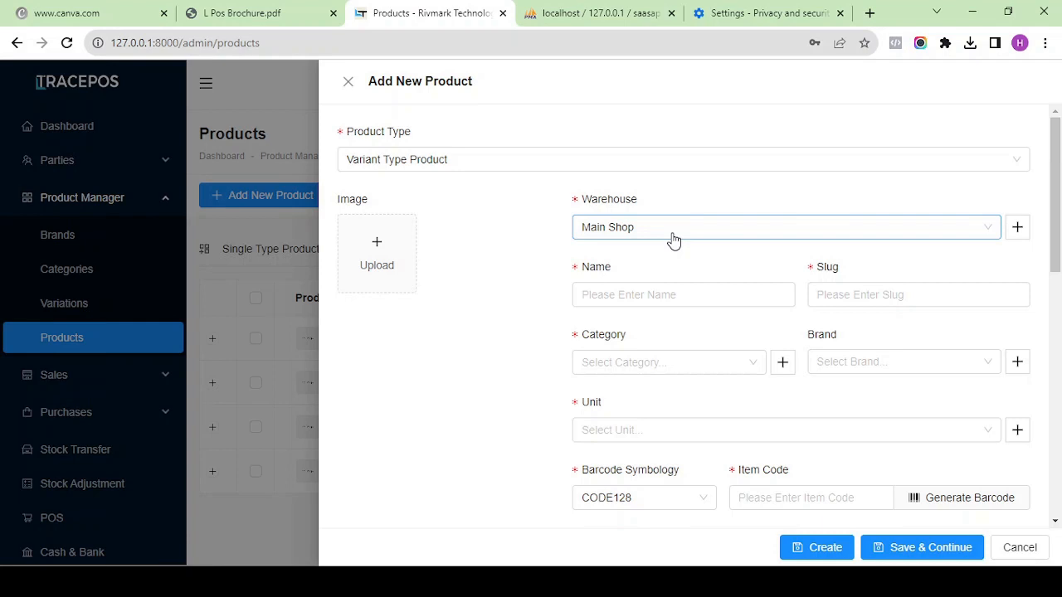
left_click(597, 296)
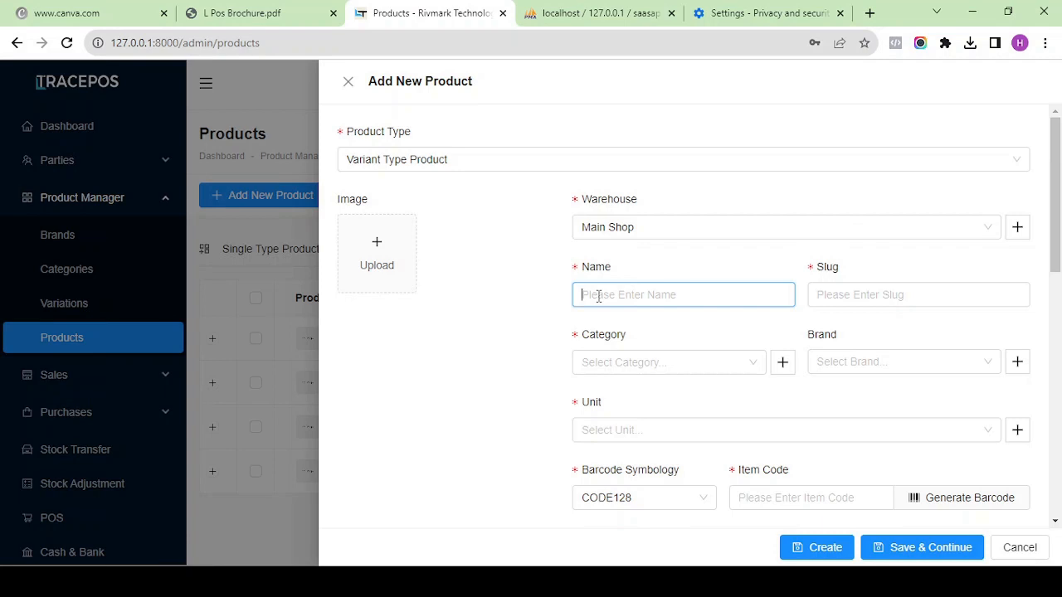
type("Cu")
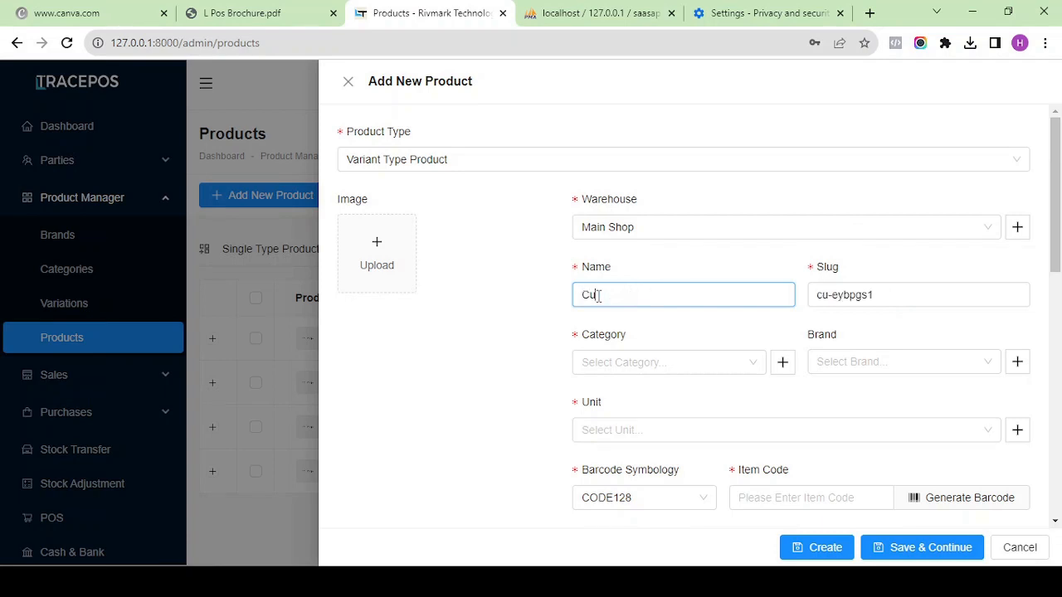
type("stom Shirt")
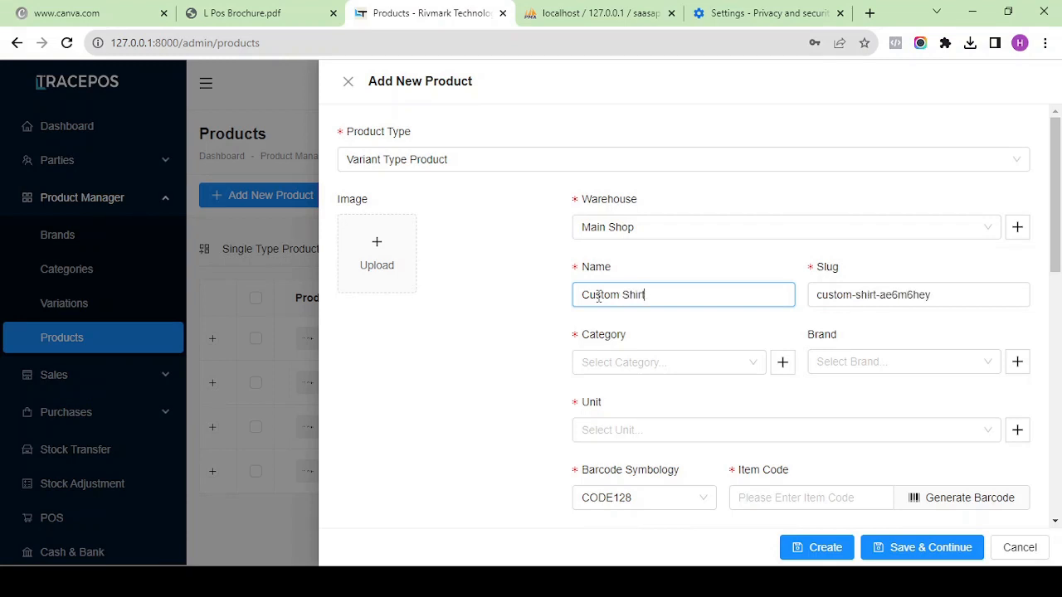
key("Left")
key("Left")
key("Left")
key("Left")
key("Left")
type("Male")
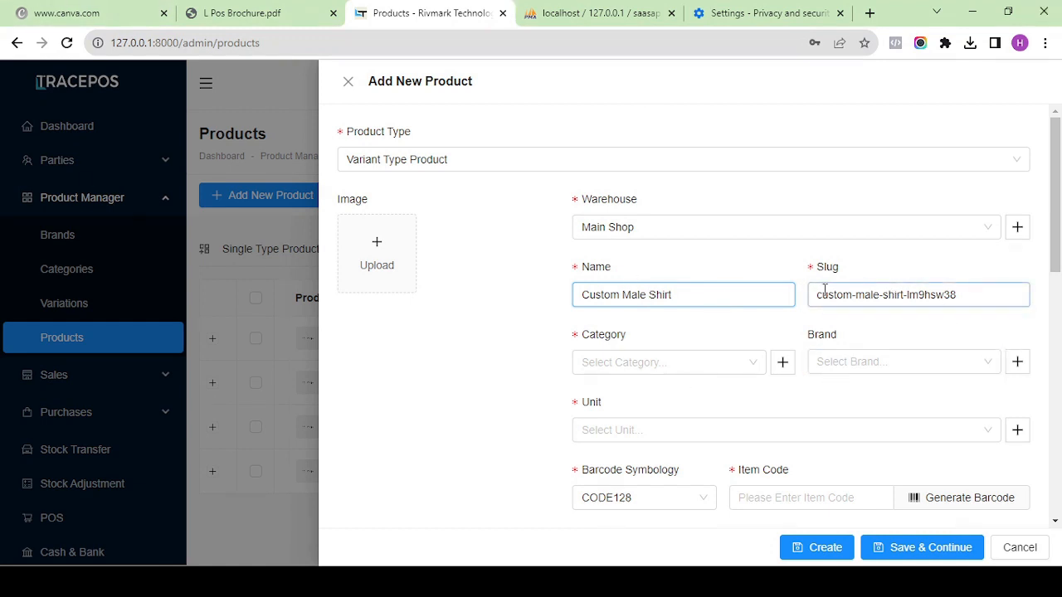
Create a new parent category named T-shirts from the product form.
left_click(673, 367)
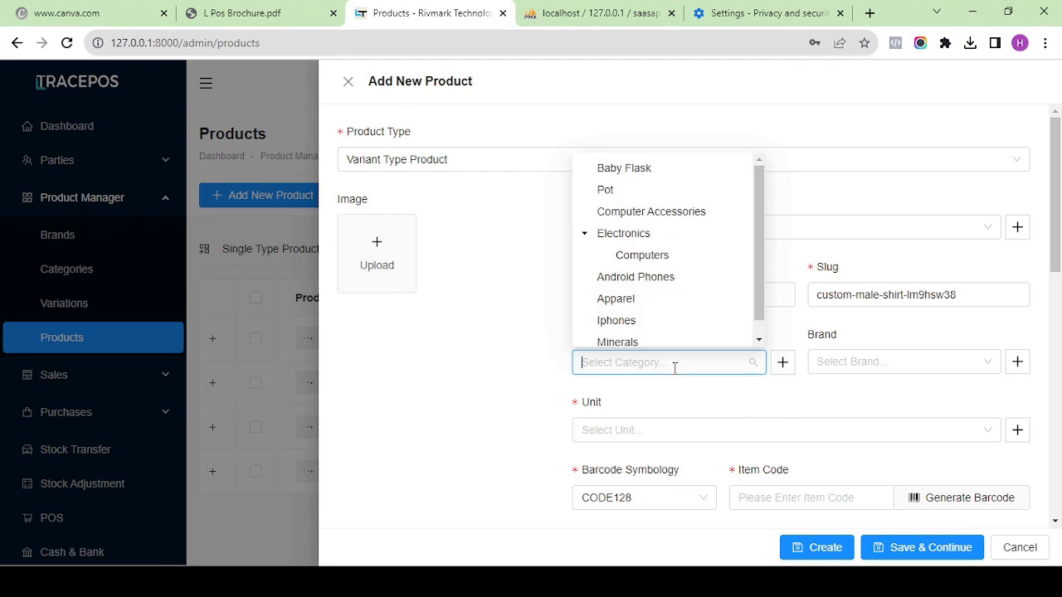
type("T")
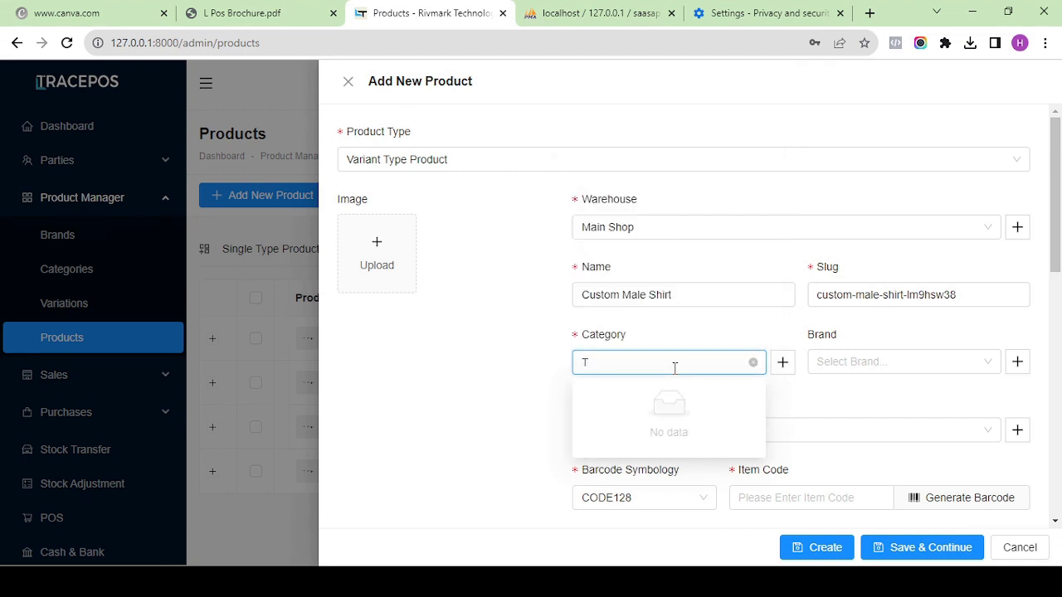
left_click(781, 365)
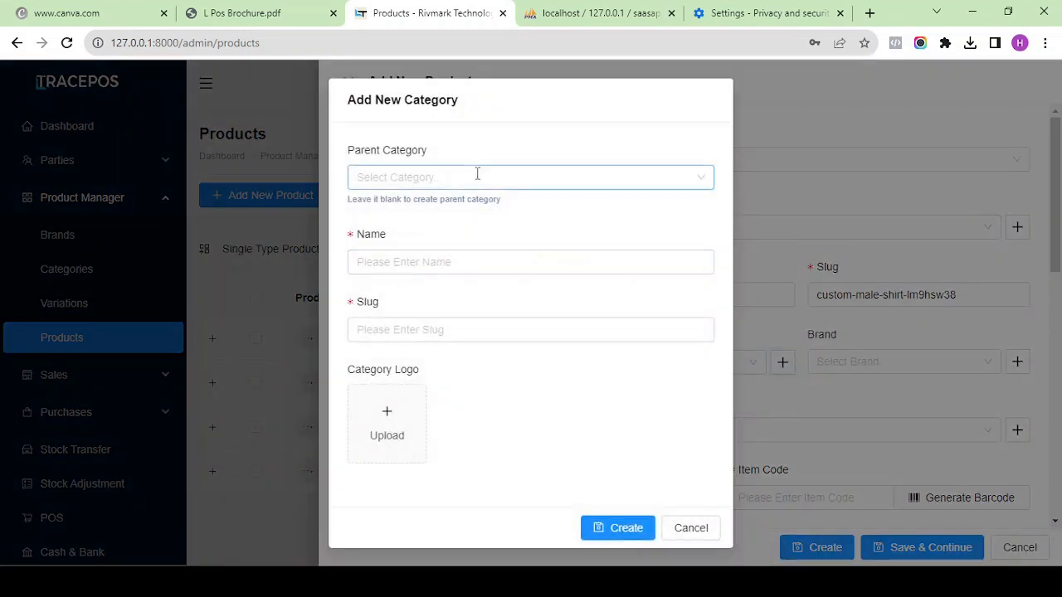
left_click(419, 271)
type("T")
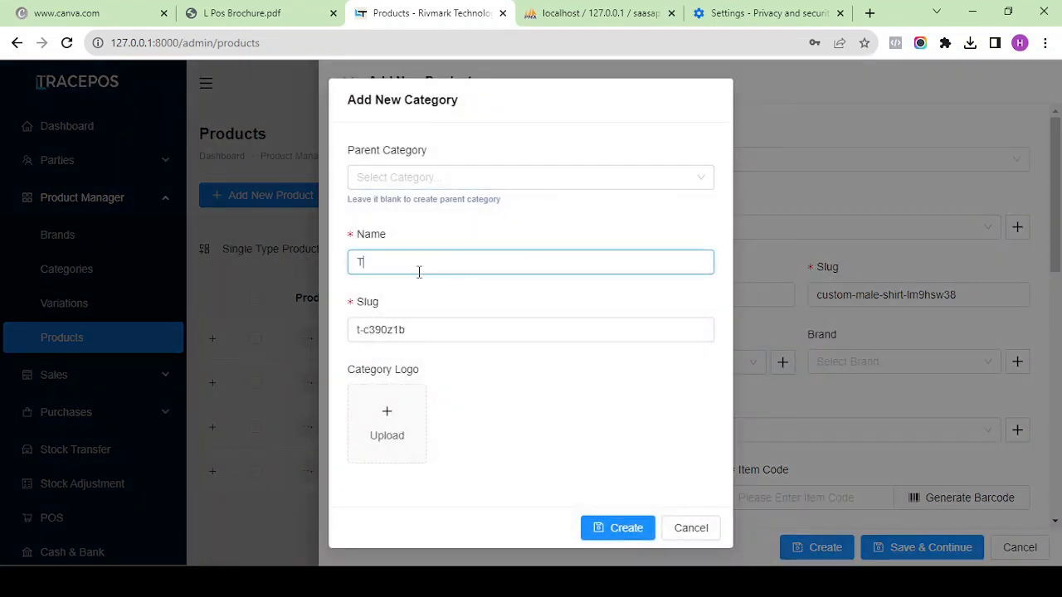
type("-shorts")
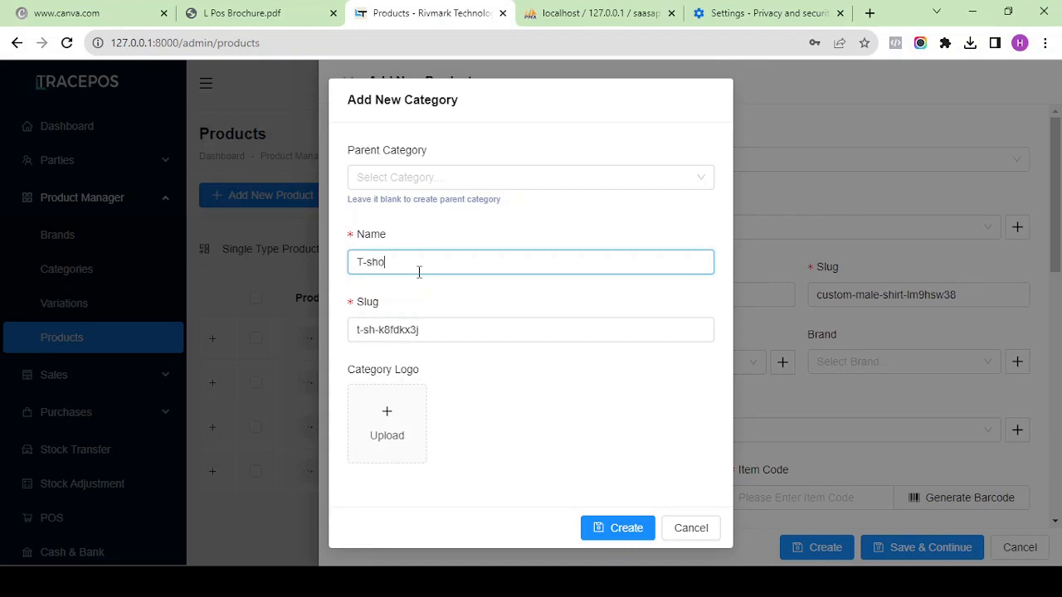
key("BackSpace")
key("BackSpace")
key("BackSpace")
key("BackSpace")
type("irts")
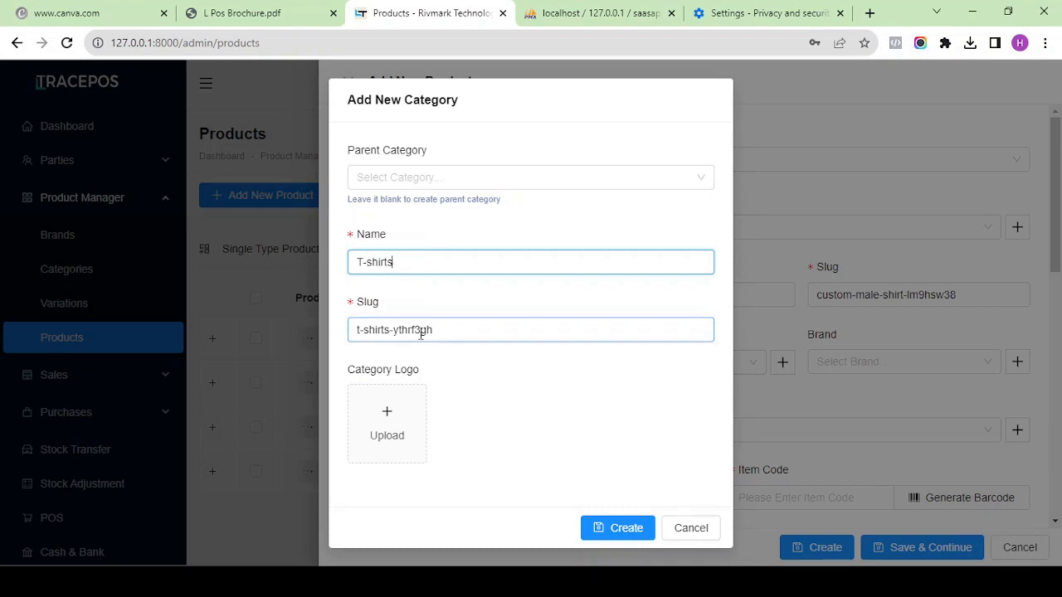
left_click(615, 528)
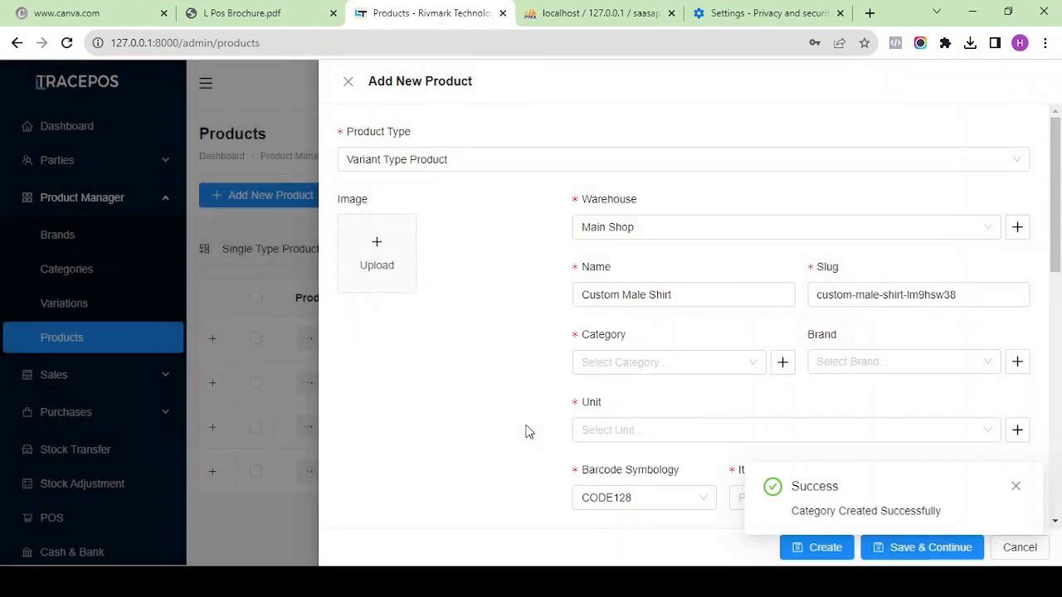
Assign the product to the T-shirts category.
left_click(689, 362)
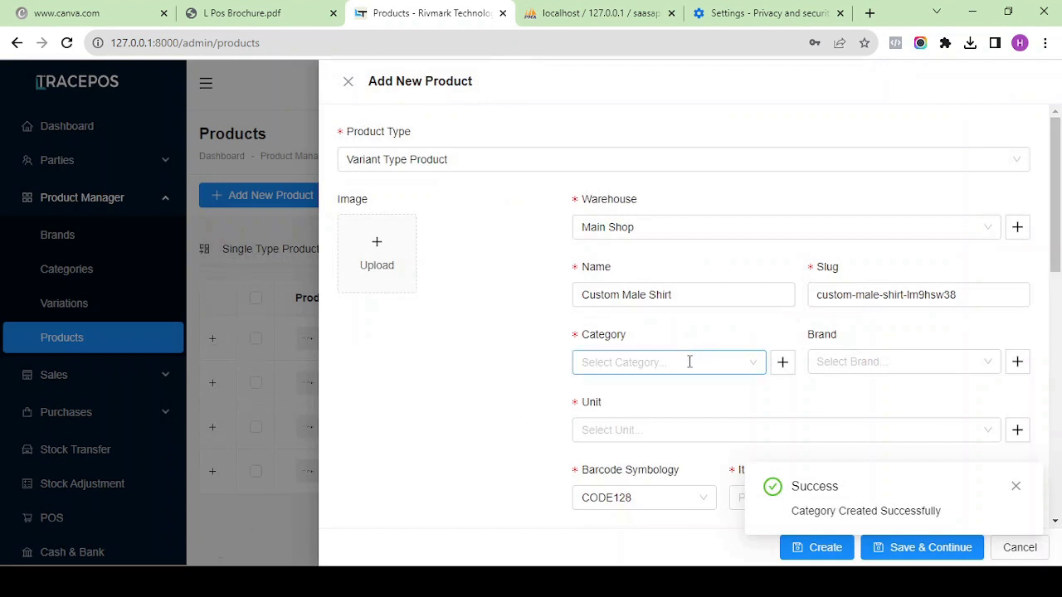
type("t")
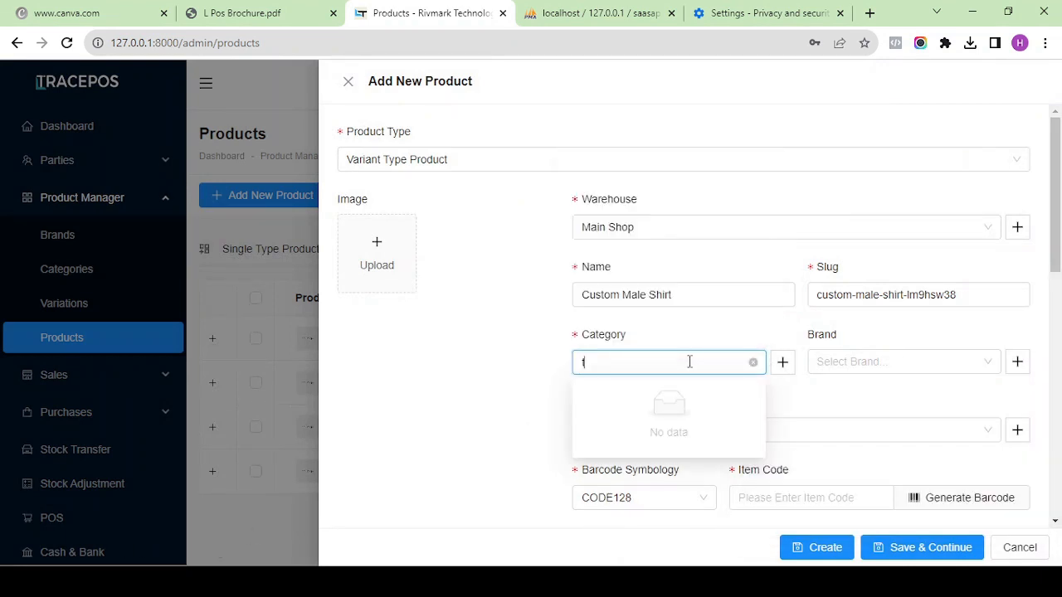
left_click(752, 363)
left_click(754, 362)
scroll(730, 218, "down", 10)
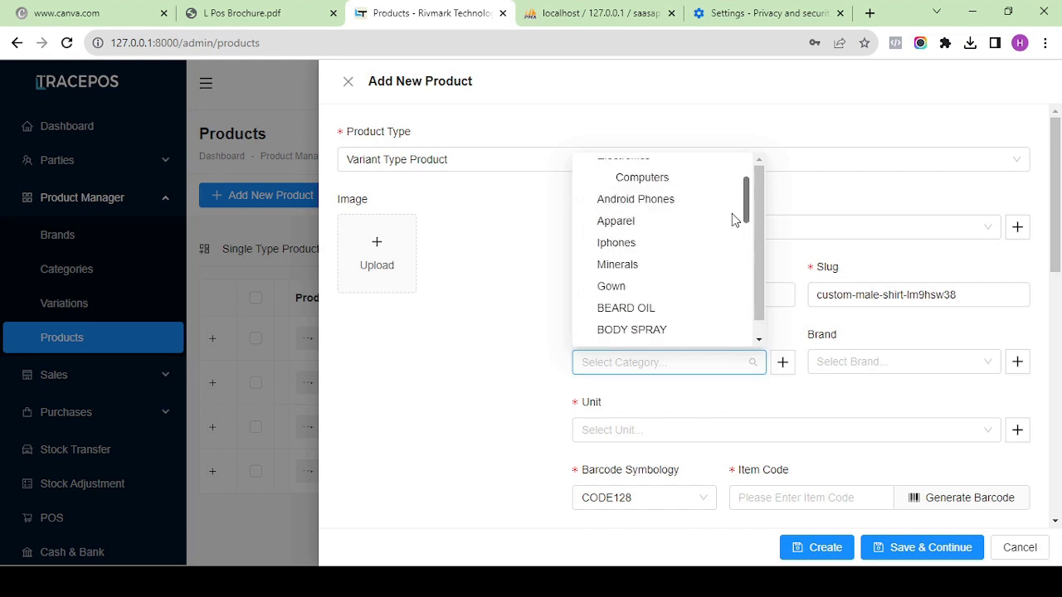
scroll(729, 249, "down", 5)
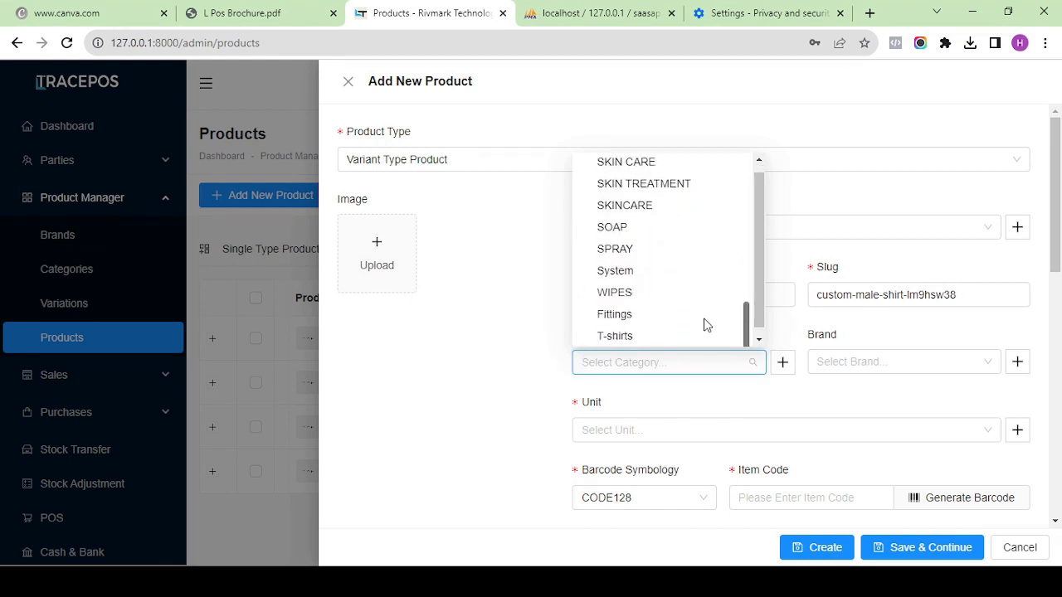
left_click(618, 330)
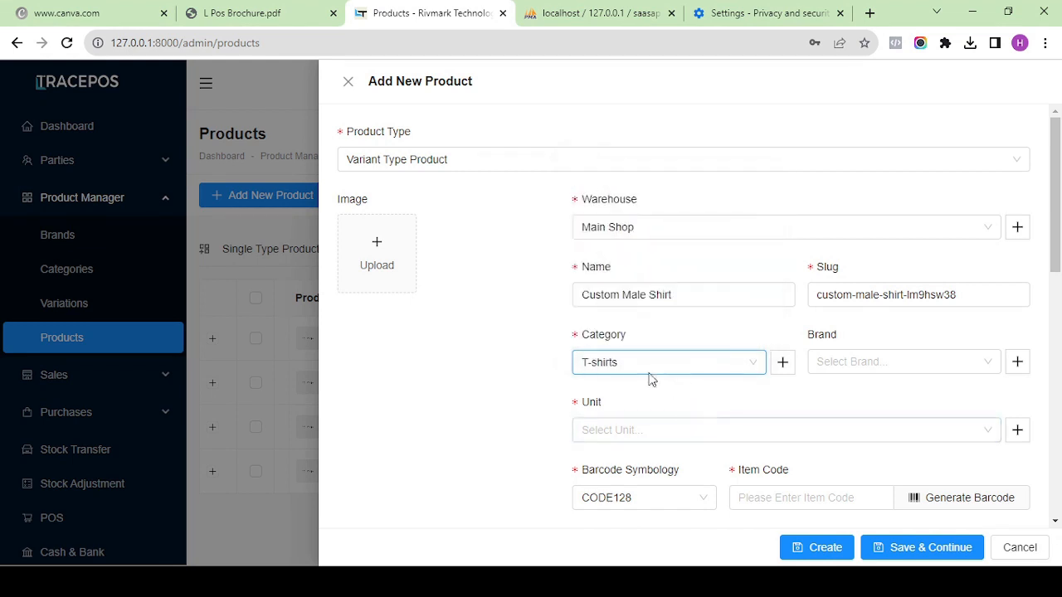
Create a new brand named Polo Ralph from the product form.
left_click(898, 362)
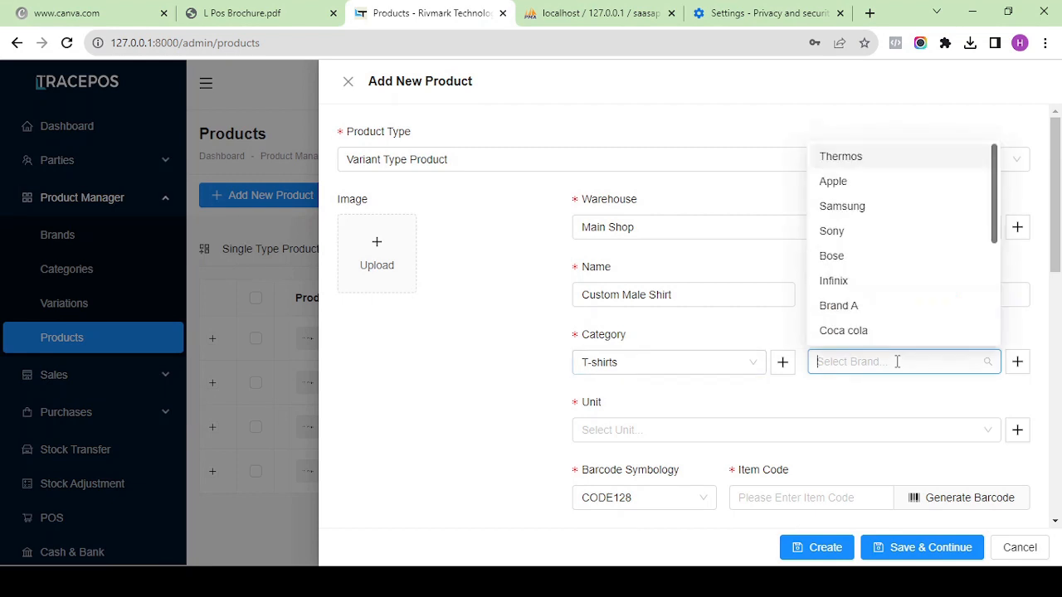
left_click(882, 400)
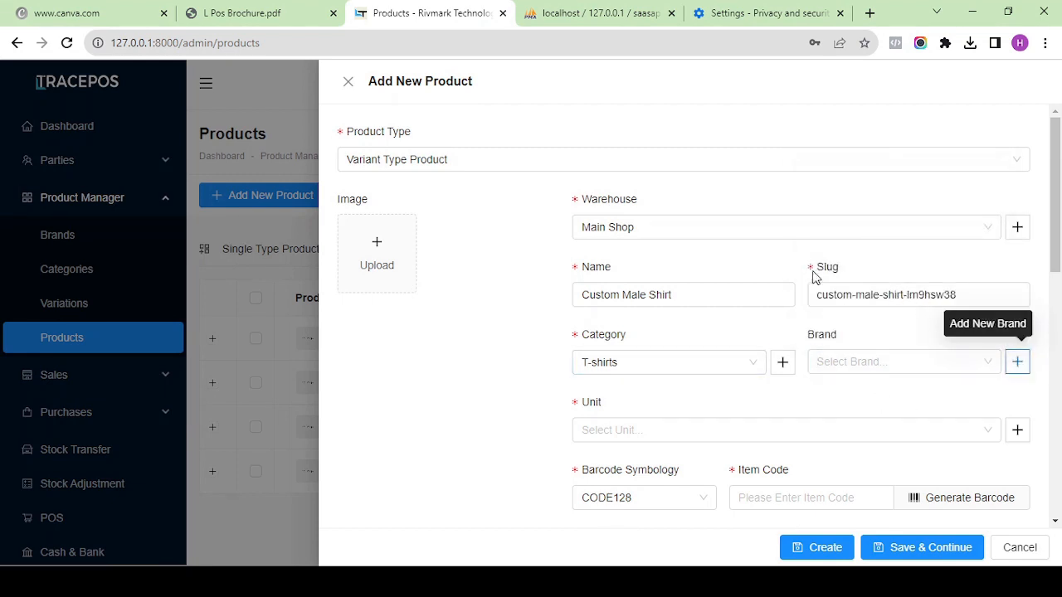
left_click(1018, 365)
left_click(589, 221)
type("POL")
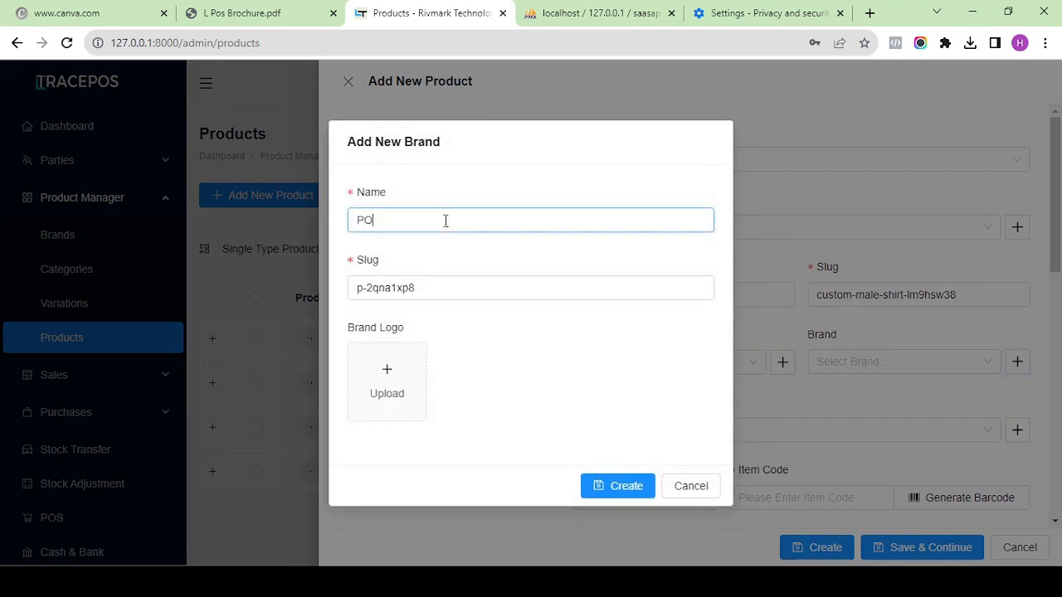
key("BackSpace")
key("BackSpace")
type("olo Ralp")
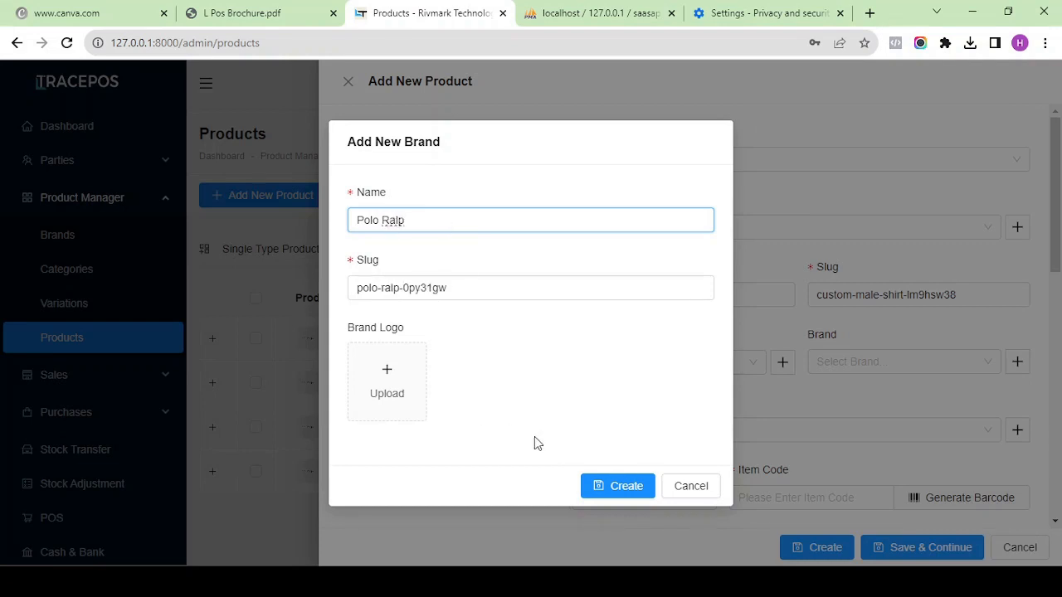
type("h")
left_click(599, 486)
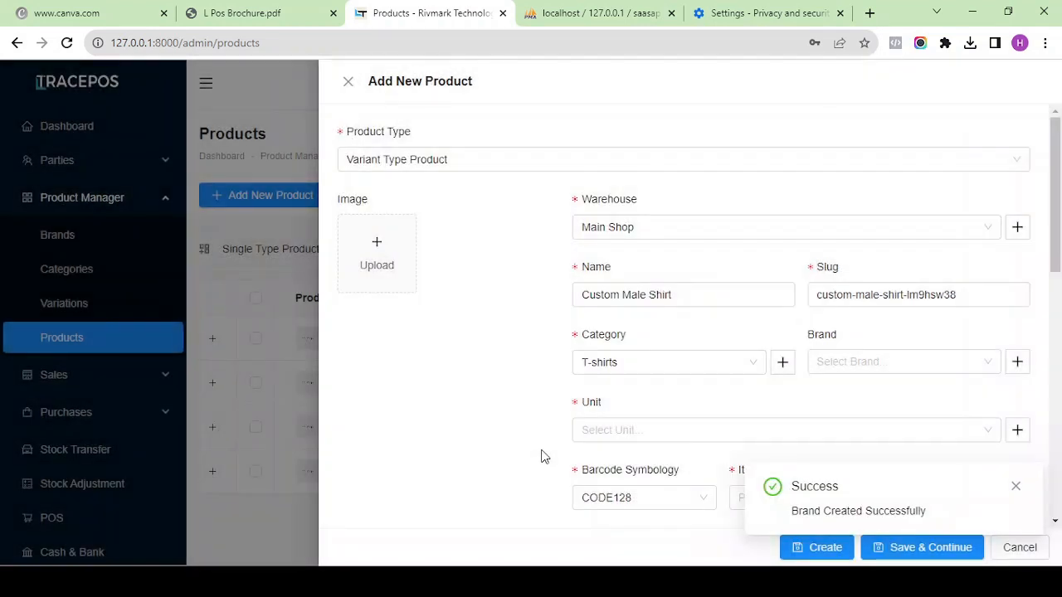
Set the product's brand to Polo Ralph.
left_click(974, 366)
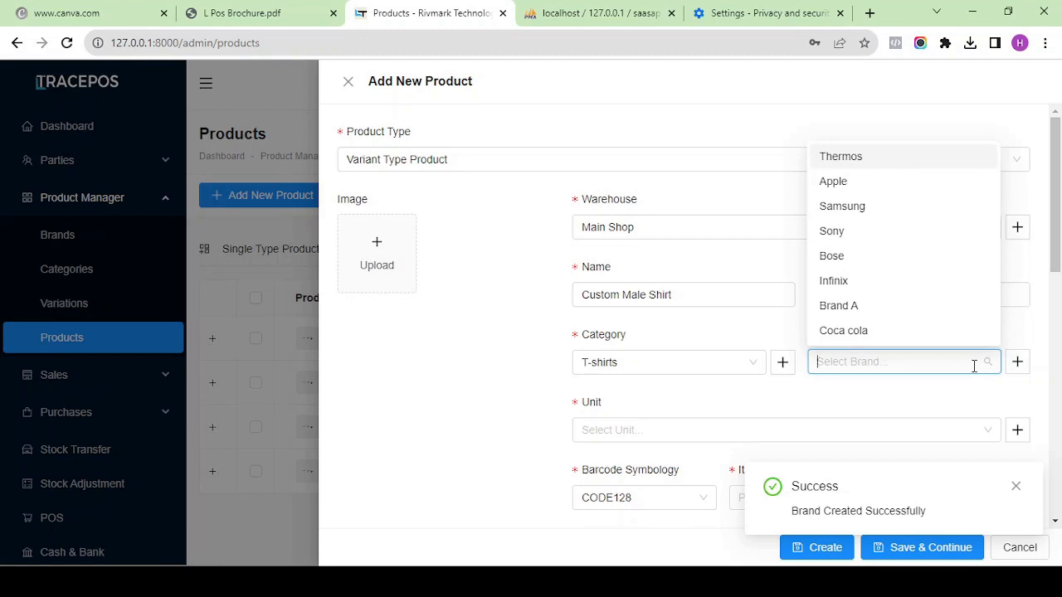
type("po")
left_click(894, 396)
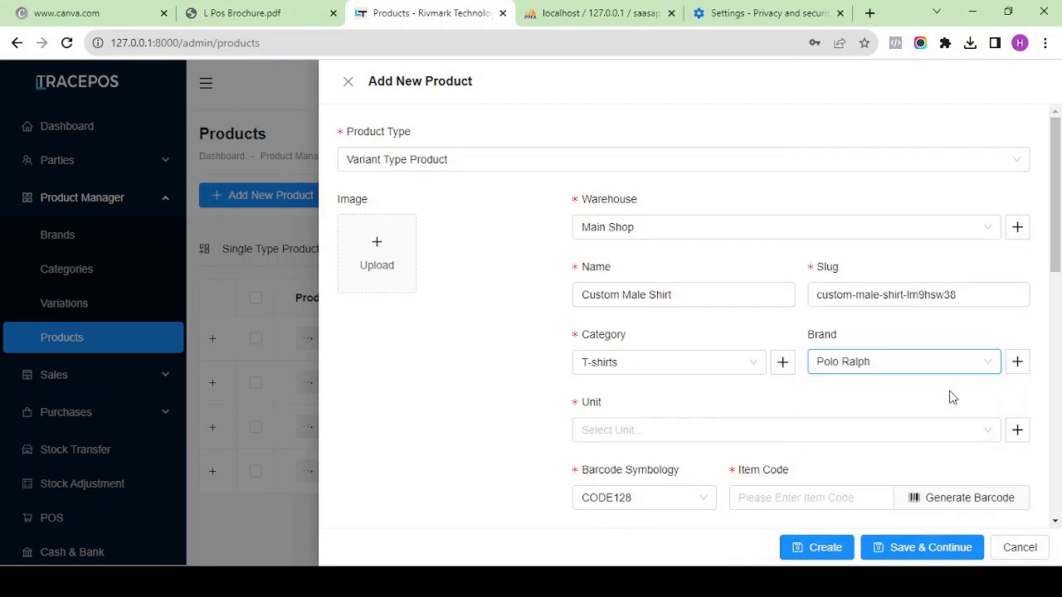
Set the product's unit to Piece (PC), generate a CODE128 barcode for it and select the item code.
scroll(963, 398, "down", 2)
left_click(984, 276)
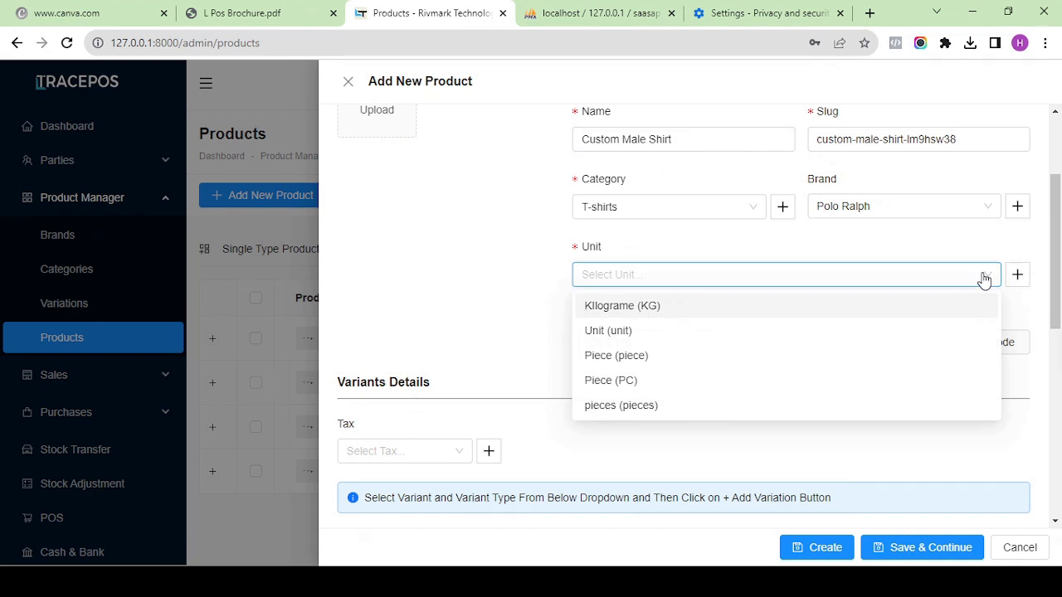
left_click(635, 383)
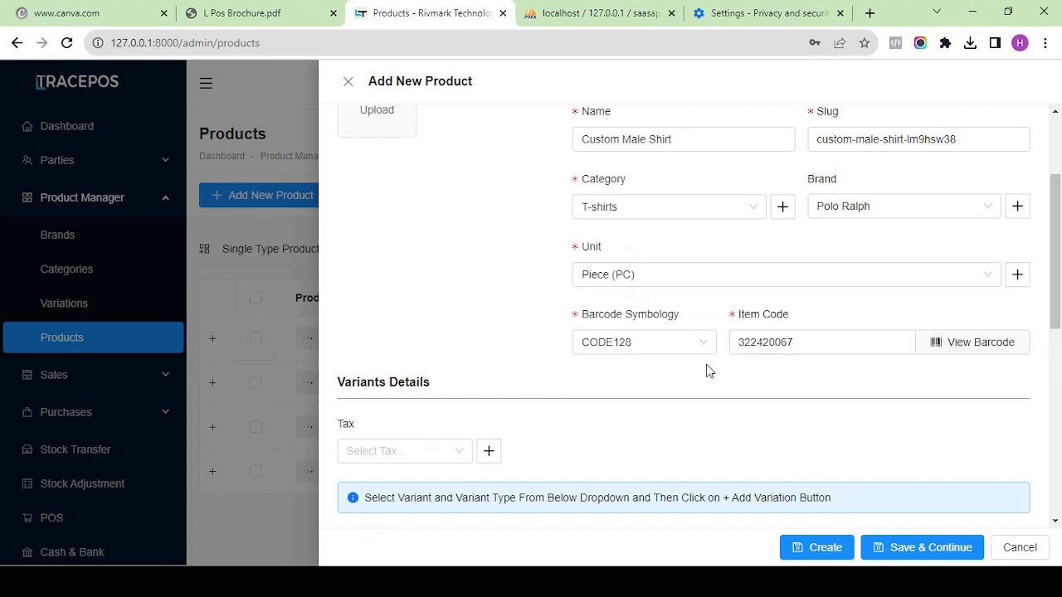
left_click(770, 342)
double_click(768, 340)
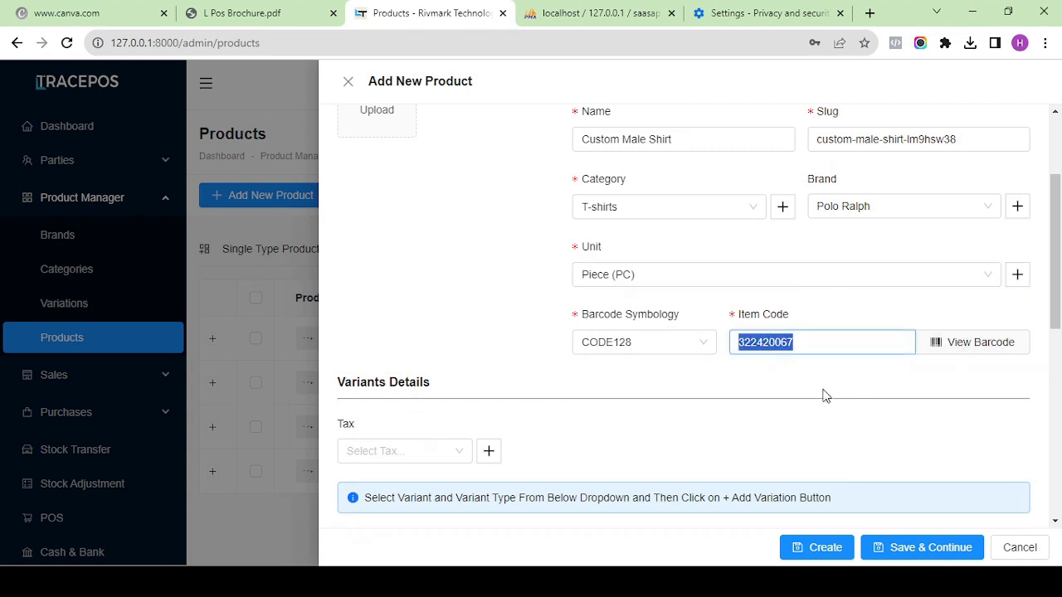
Set the product's tax to VAT (0%) in the variants details.
scroll(822, 393, "down", 2)
left_click(450, 298)
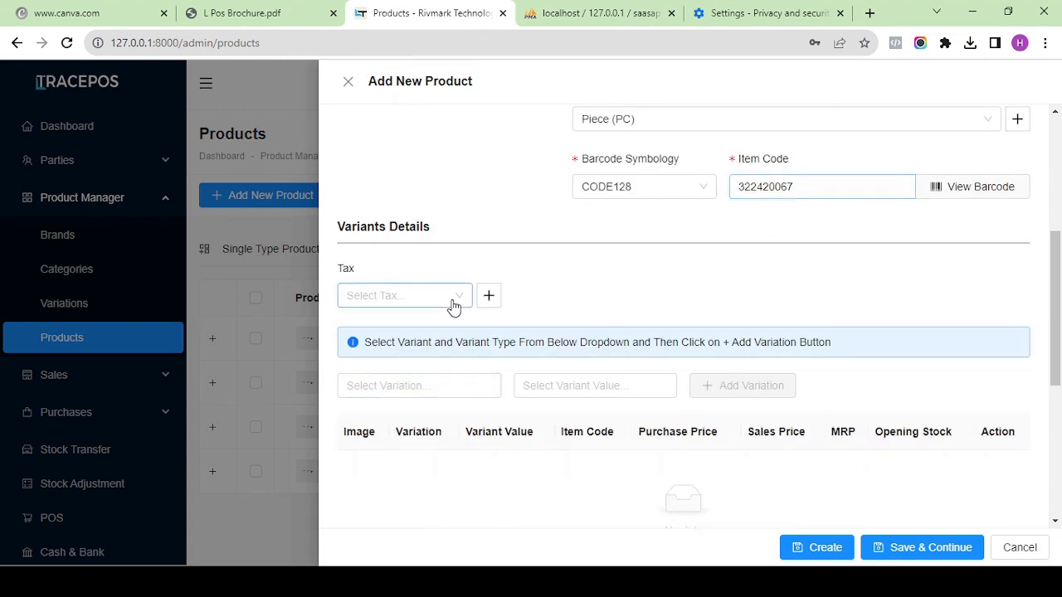
left_click(404, 330)
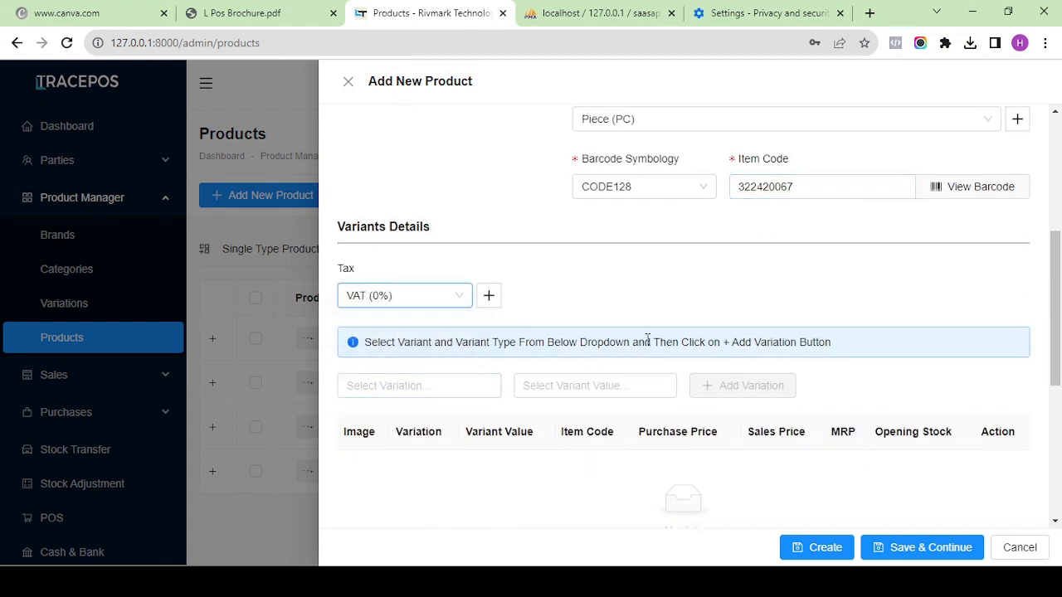
Choose the Color variation with the value Red and start adding it as a product variation.
left_click(409, 387)
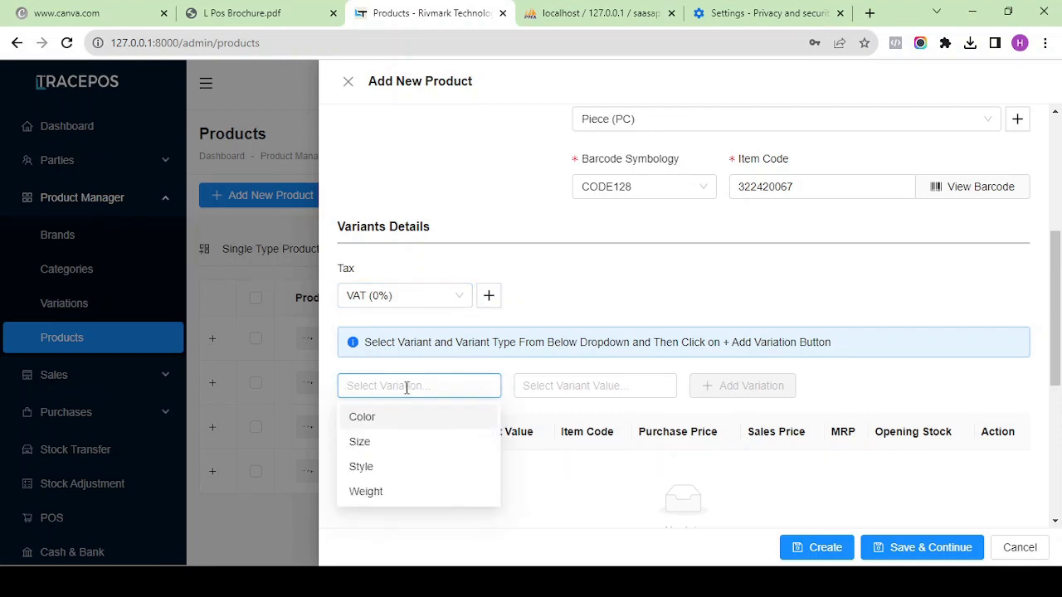
left_click(382, 427)
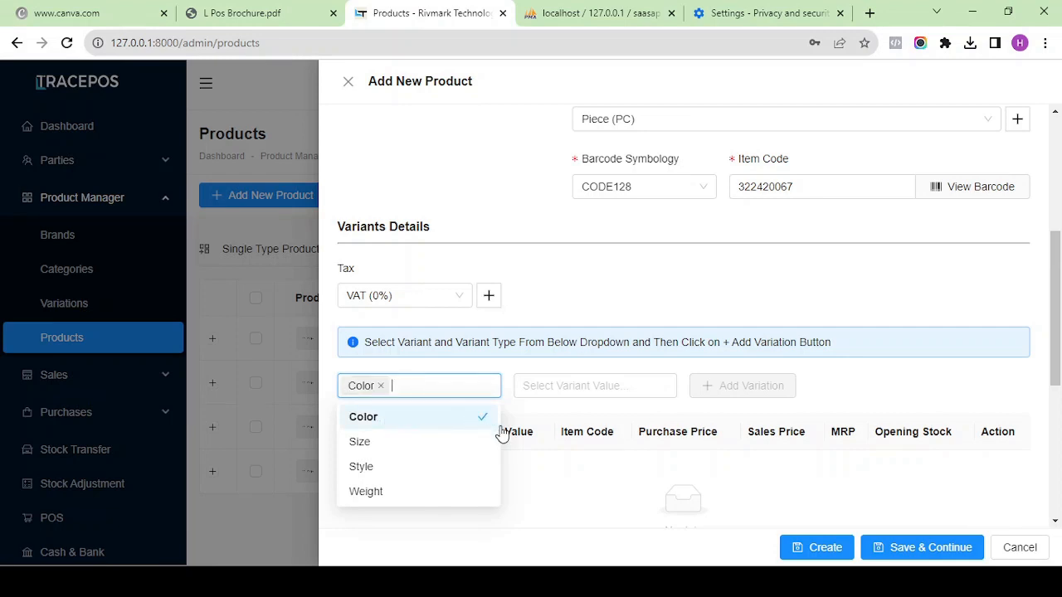
left_click(535, 382)
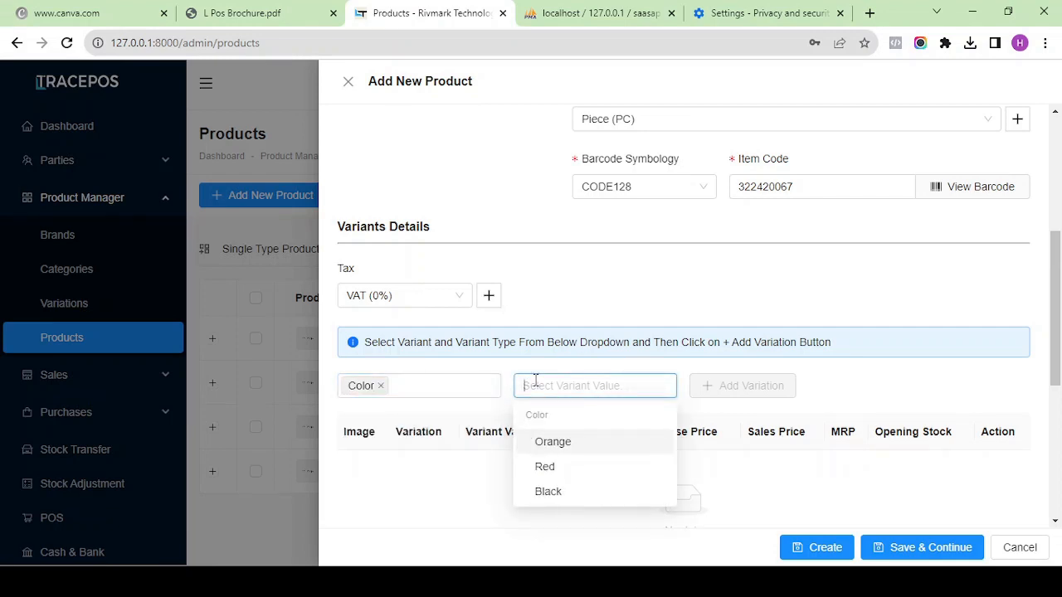
left_click(537, 466)
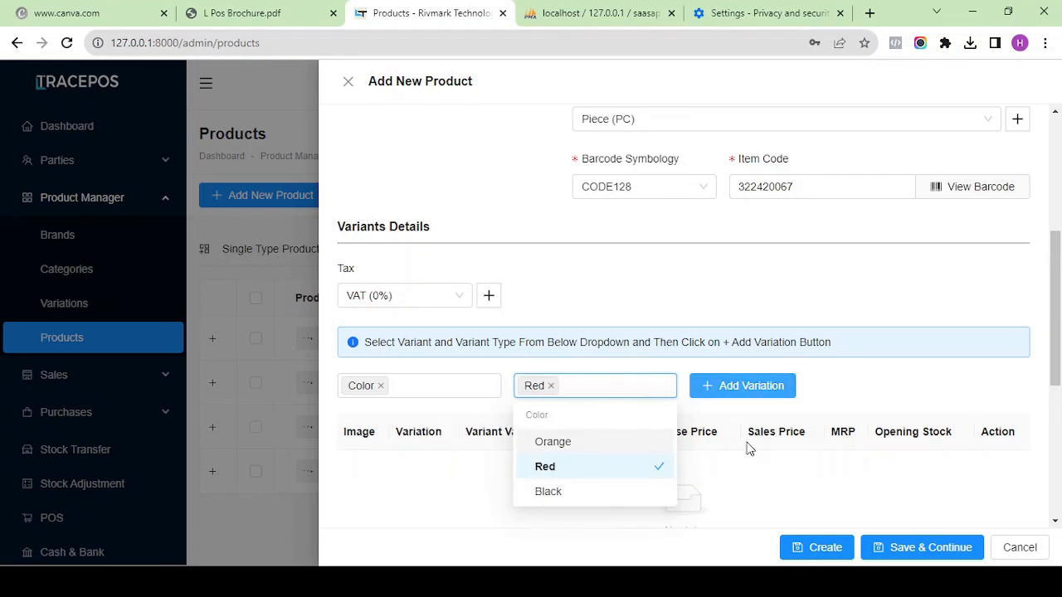
left_click(742, 385)
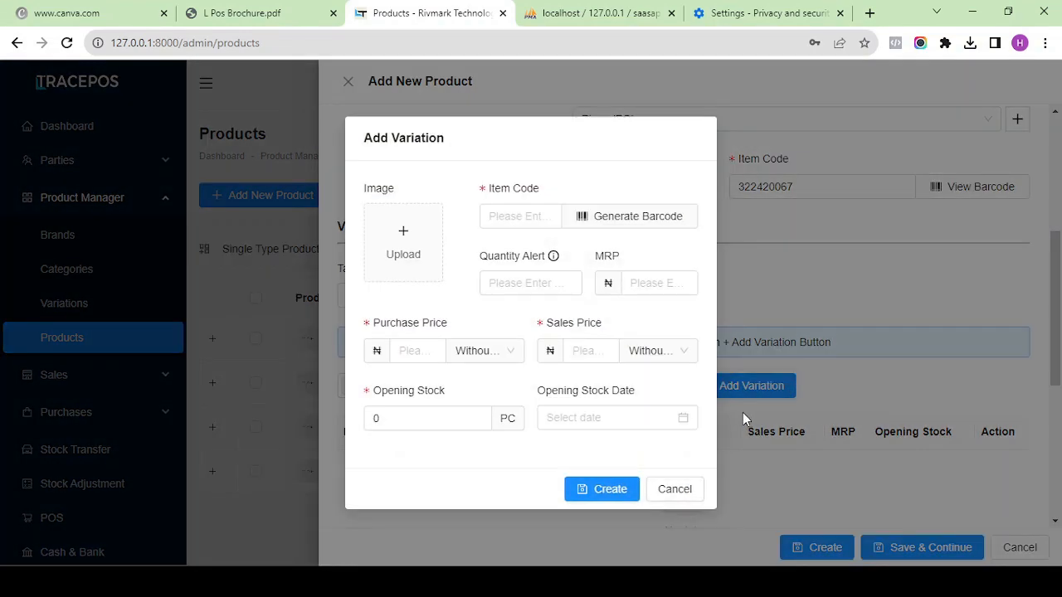
Generate a barcode for the Red variation and set its quantity alert to 2.
left_click(631, 220)
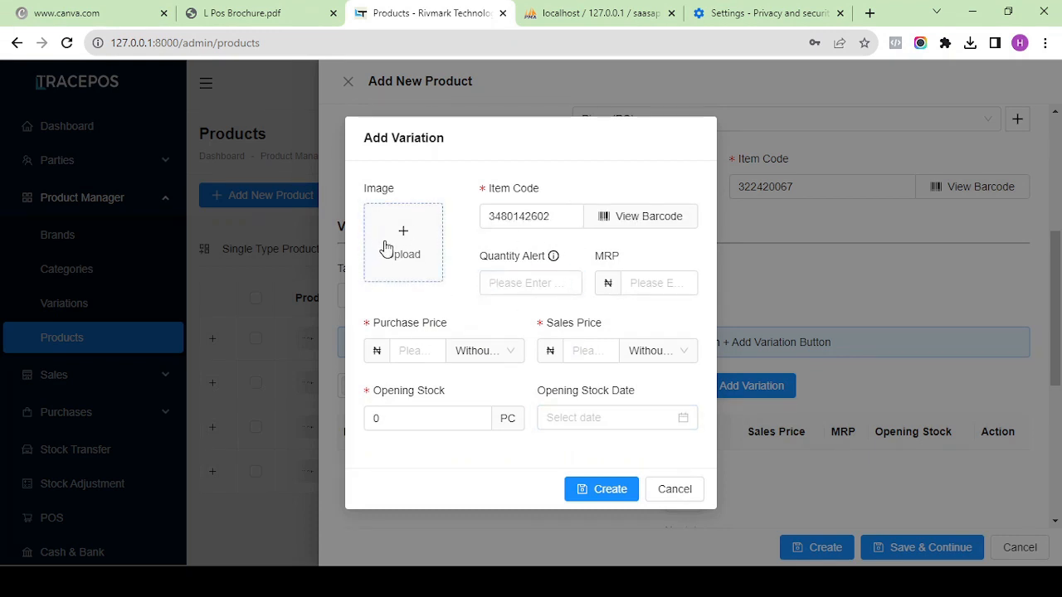
left_click(532, 292)
type("2")
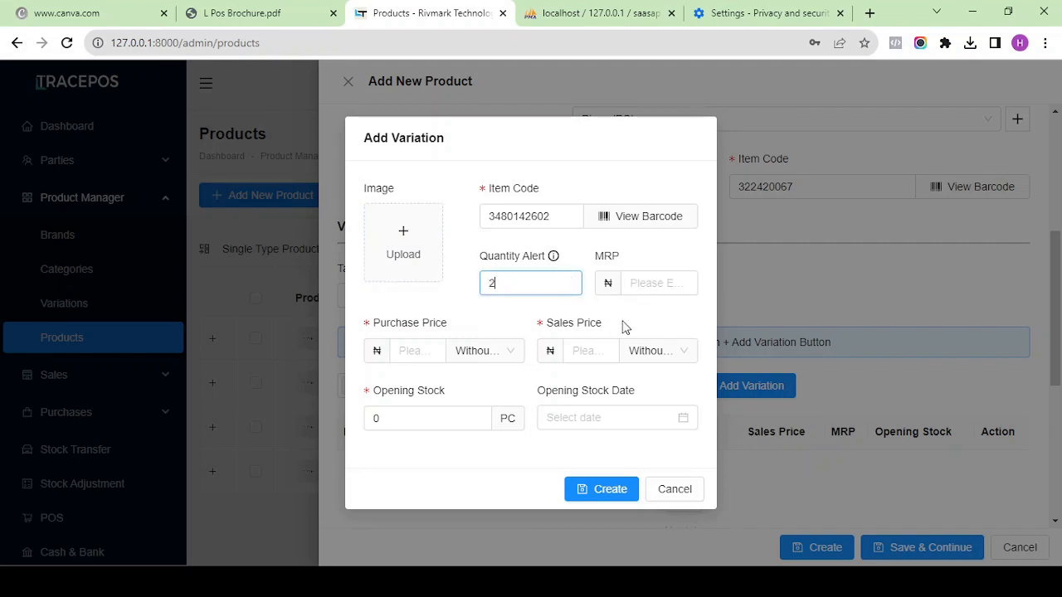
left_click(623, 290)
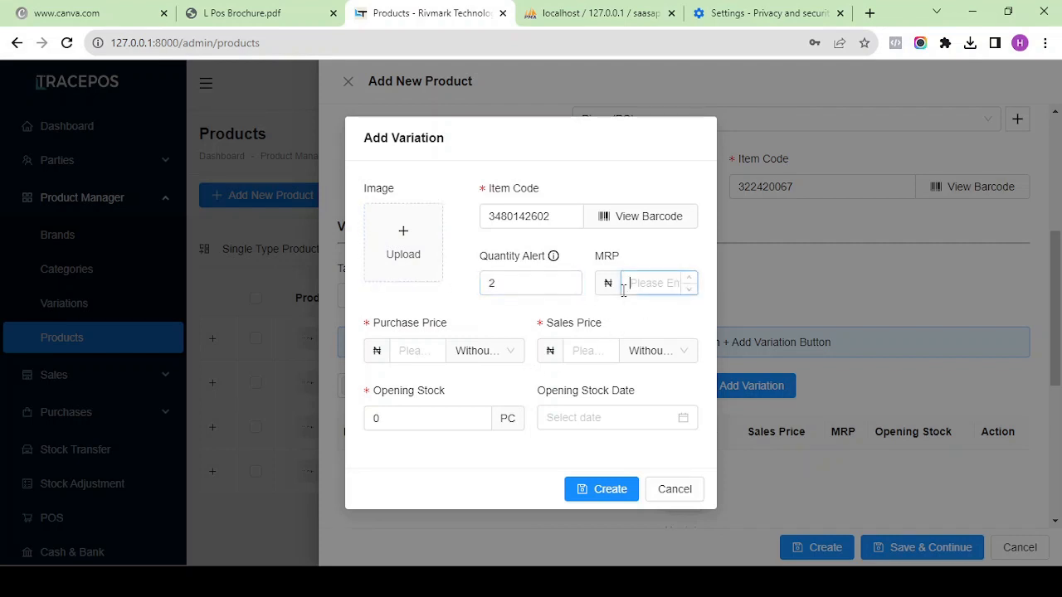
Set the Red variation's purchase price to 15000 with tax.
left_click(419, 350)
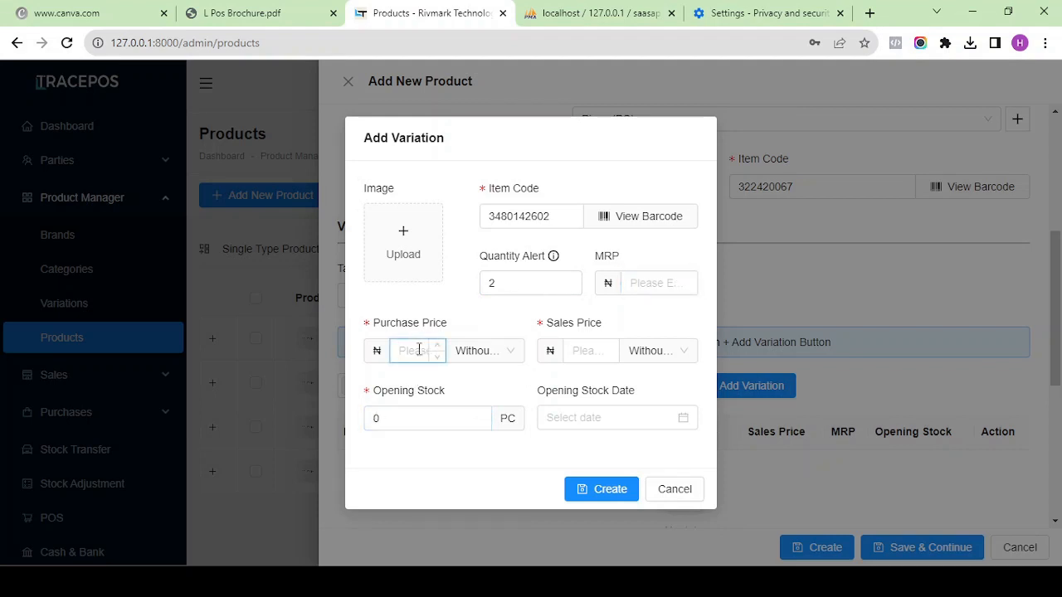
type("15000")
left_click(478, 355)
left_click(481, 386)
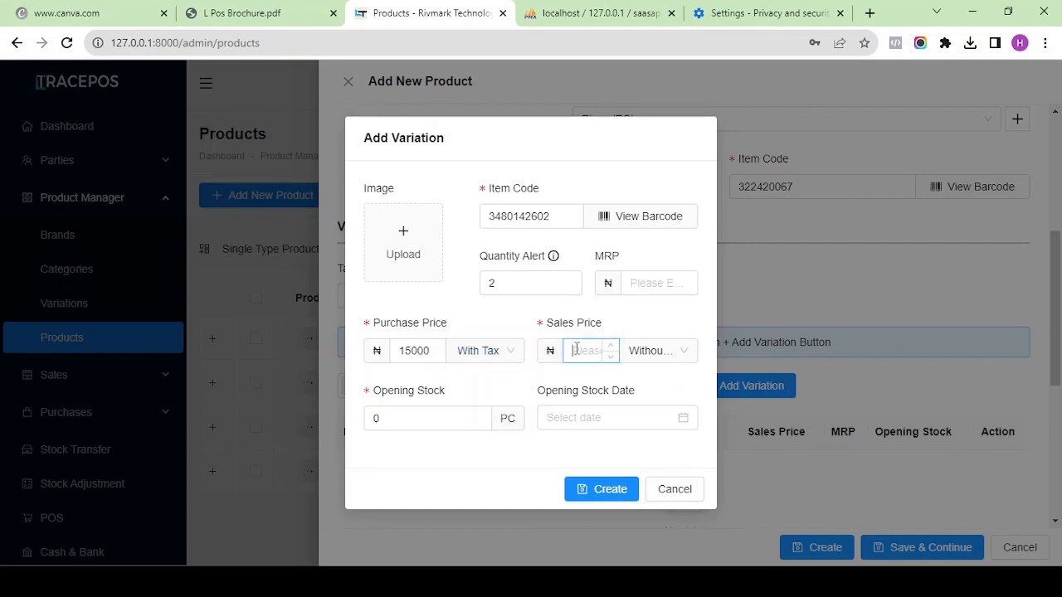
Set the sales price to 20000 with tax and the opening stock to 15, and create the Red variation.
type("25")
key("BackSpace")
type("2")
left_click(670, 352)
left_click(662, 392)
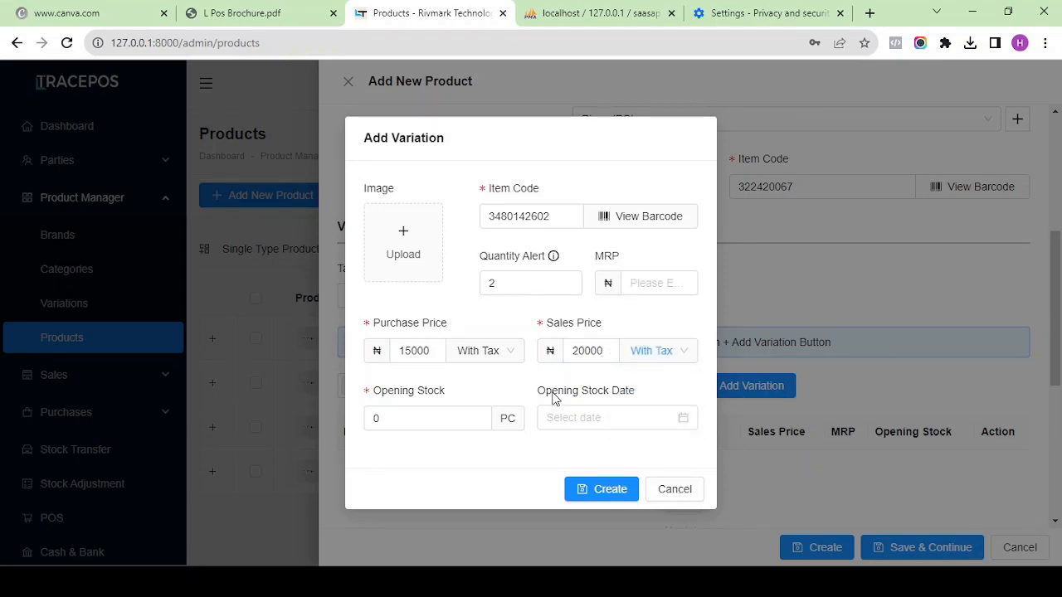
key("Tab")
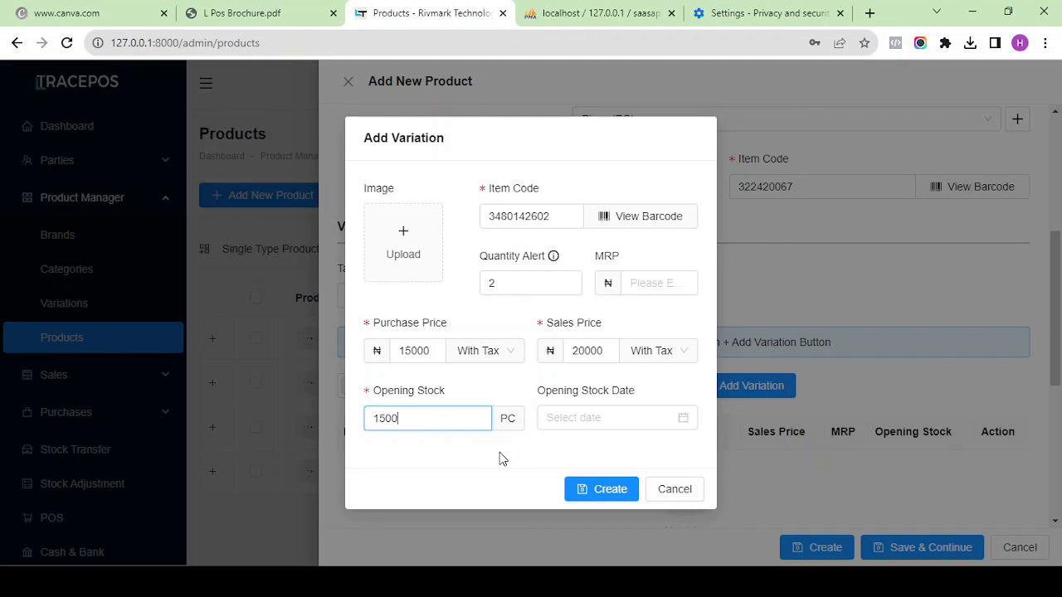
left_click(596, 495)
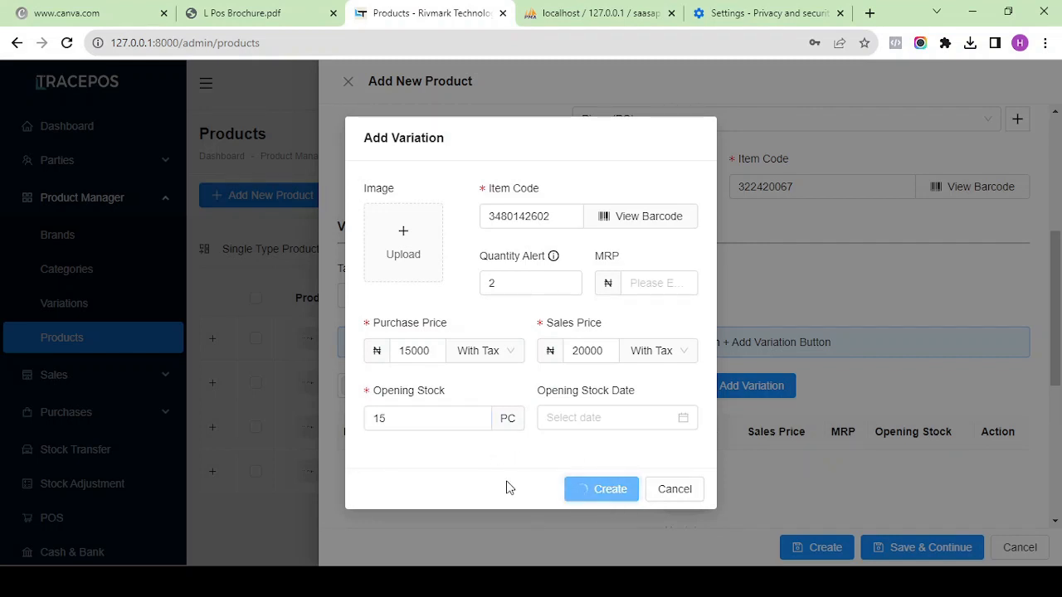
Choose the Color and Size variations with the values Black and Small and start adding that combination as a variation.
scroll(514, 485, "down", 1)
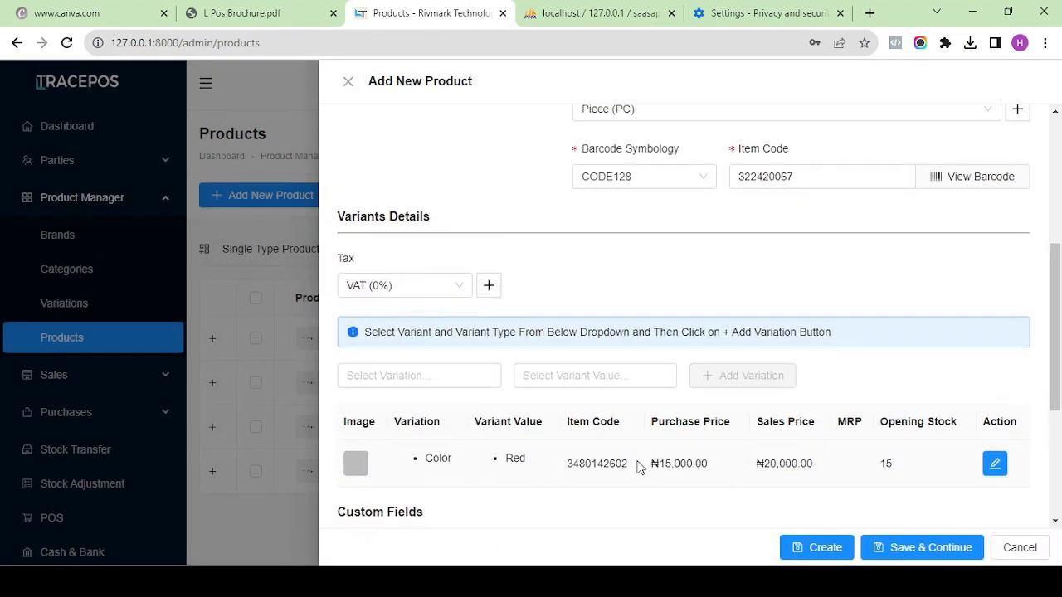
left_click(578, 297)
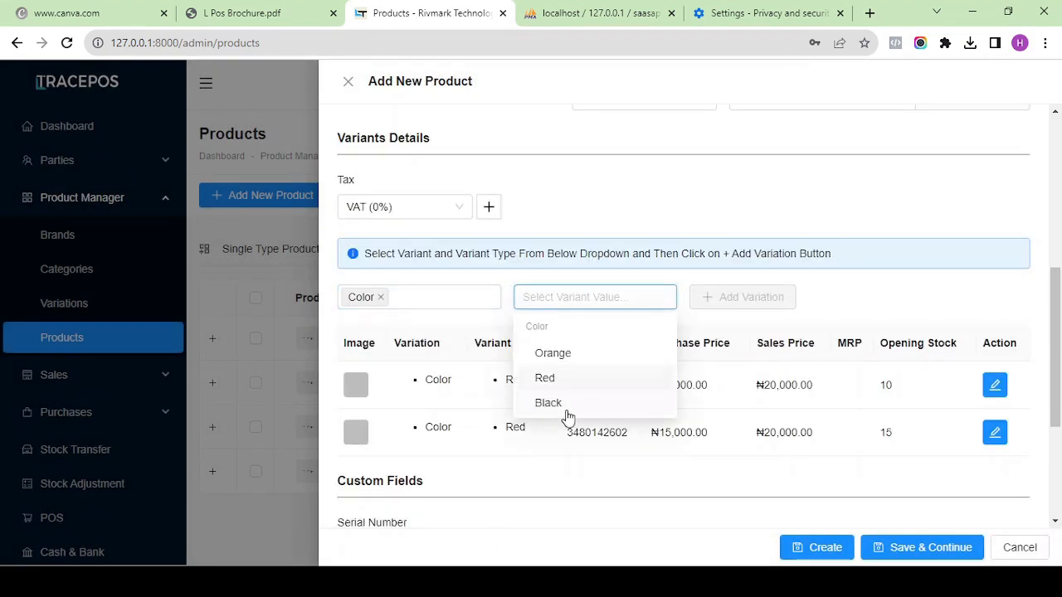
left_click(563, 403)
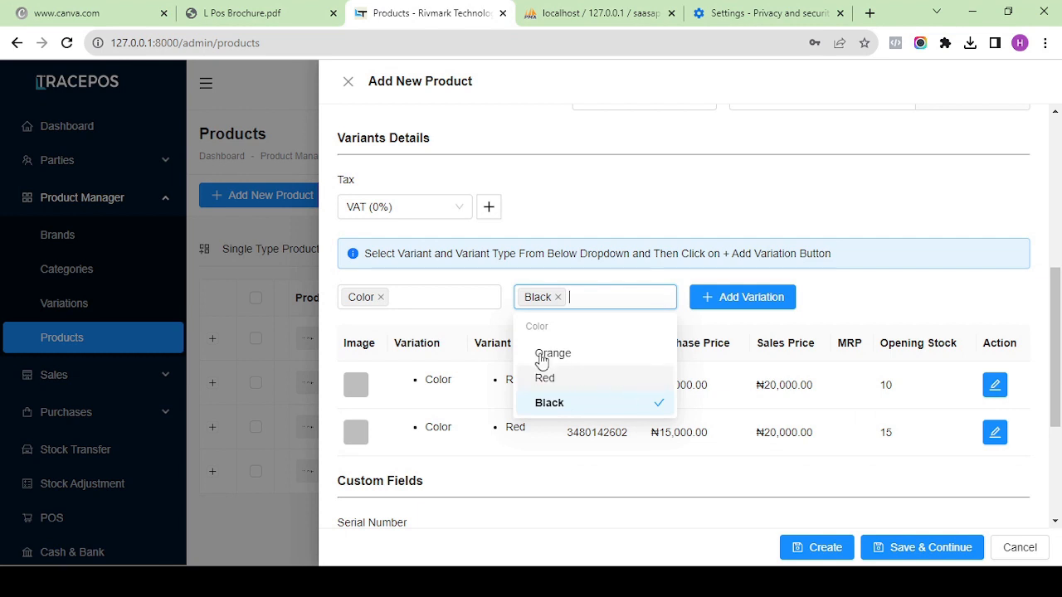
left_click(404, 299)
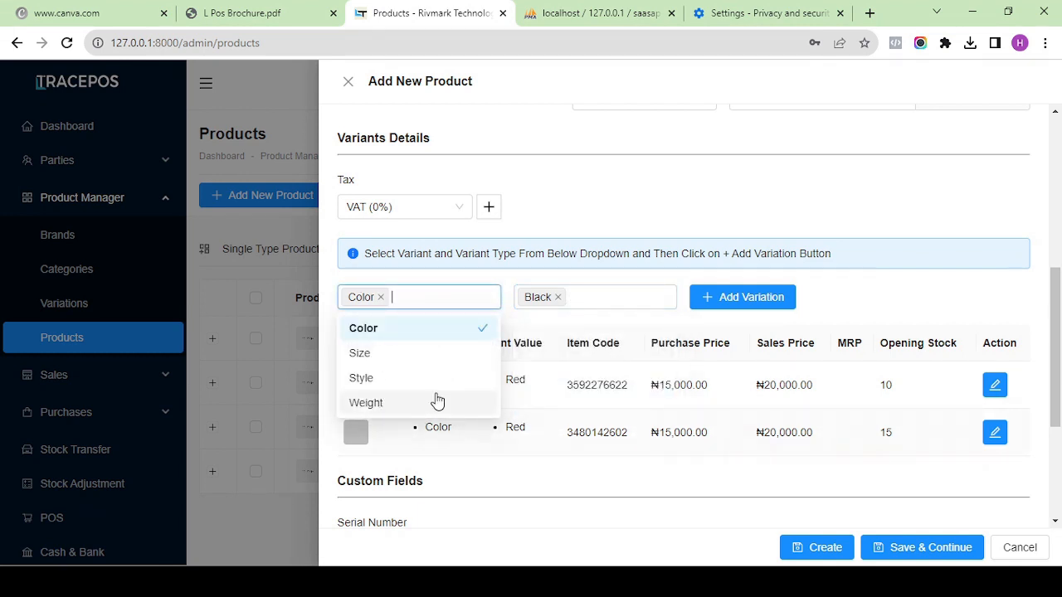
left_click(392, 357)
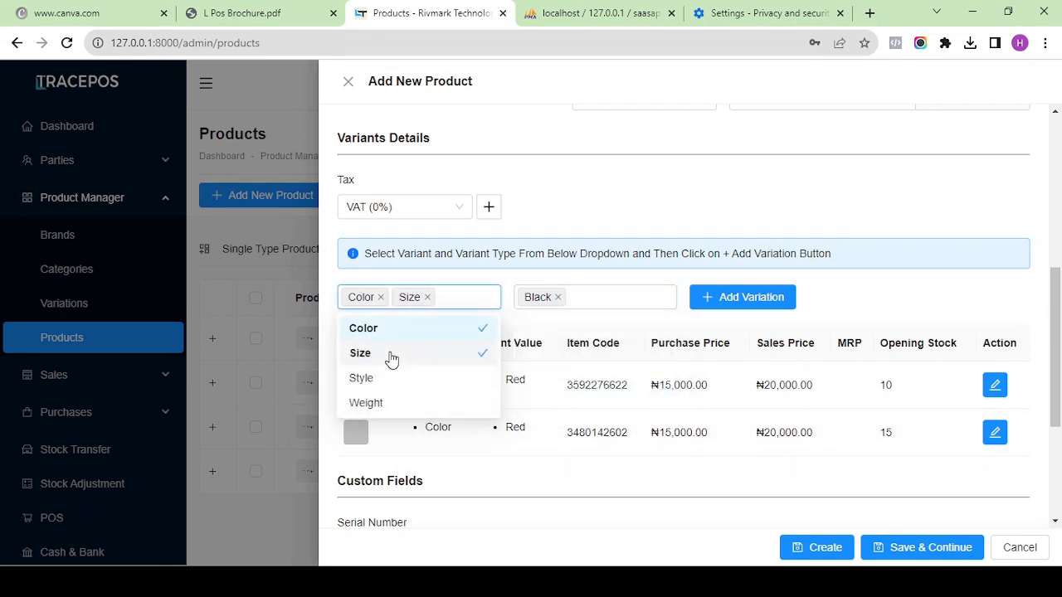
left_click(611, 299)
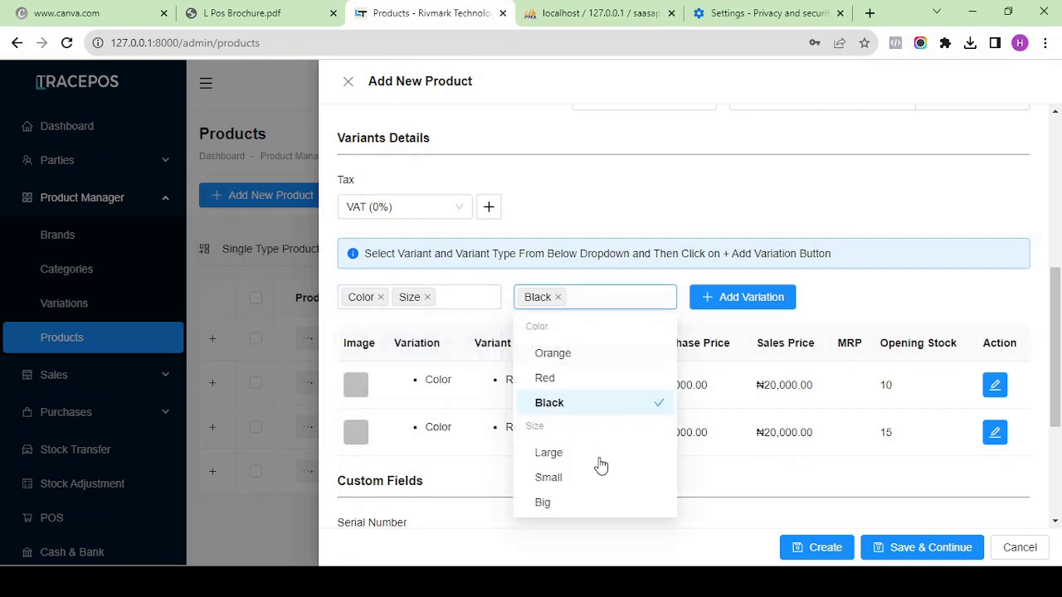
left_click(556, 481)
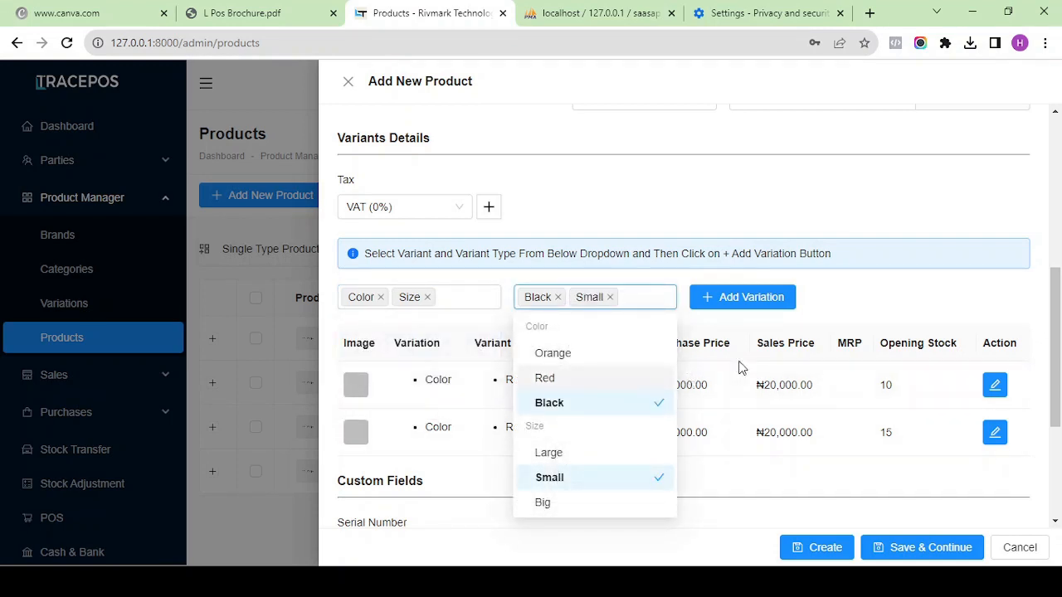
left_click(837, 305)
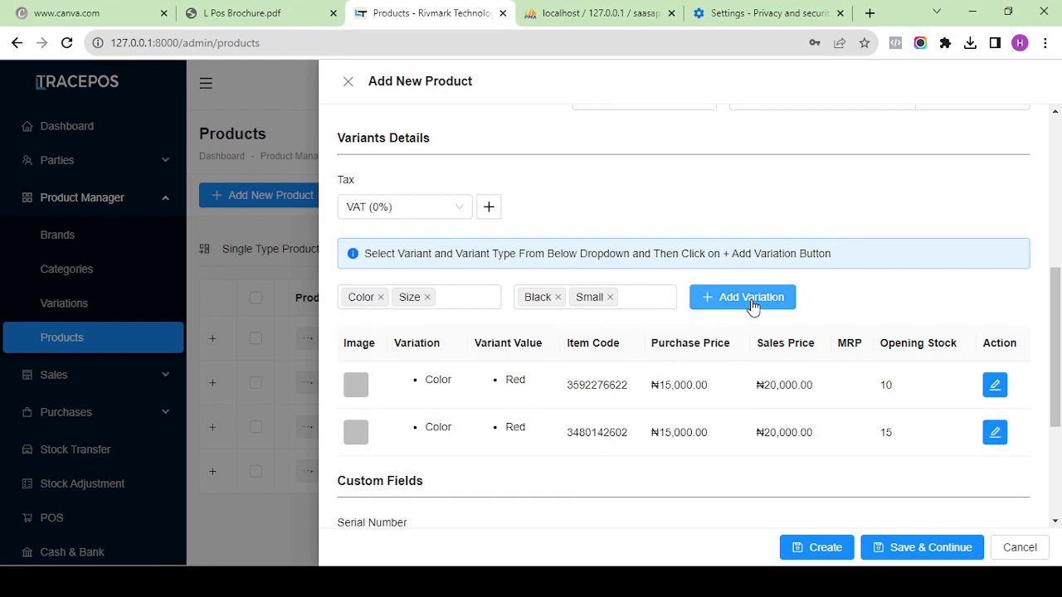
left_click(751, 301)
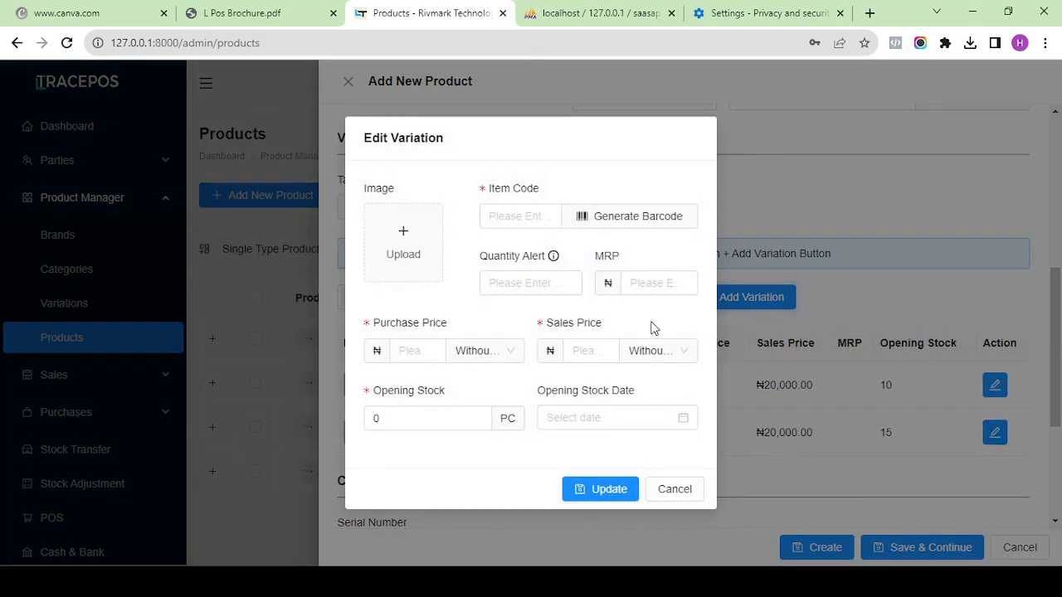
Generate a barcode for the Black, Small variation and set its quantity alert to 5.
left_click(490, 217)
left_click(658, 221)
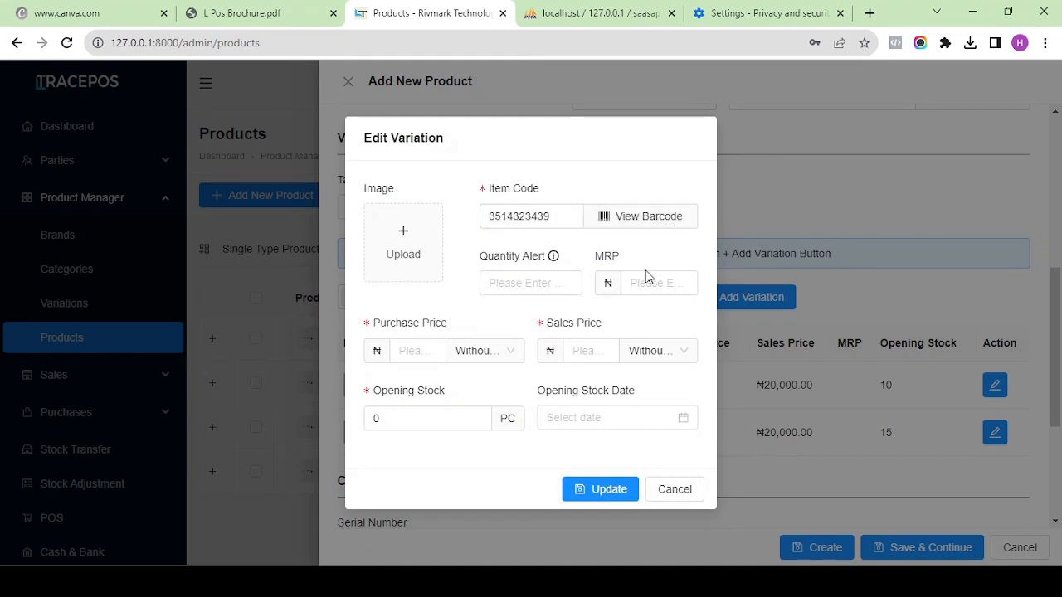
left_click(505, 282)
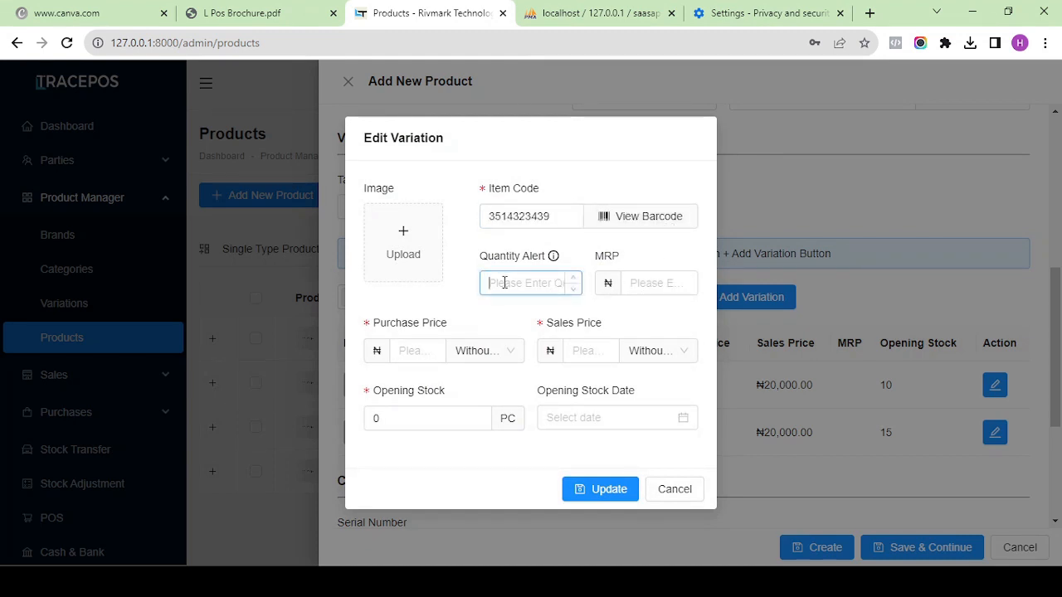
type("5")
key("BackSpace")
type("5")
Set the Black, Small variation's purchase price to 10000 with tax and its sales price to 10000 with tax.
left_click(409, 353)
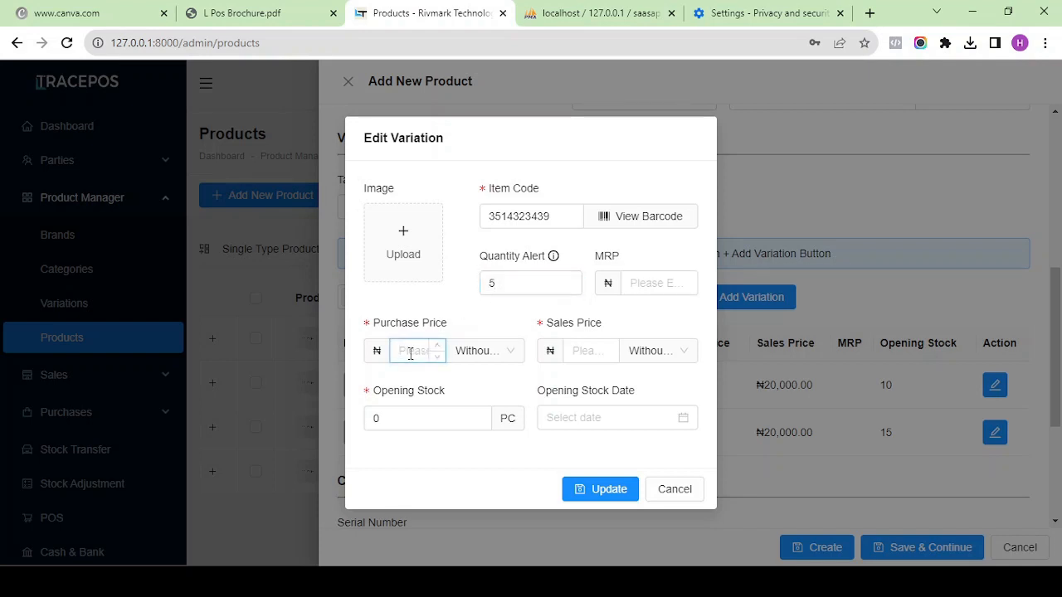
type("10000")
double_click(410, 353)
type("10")
left_click(481, 350)
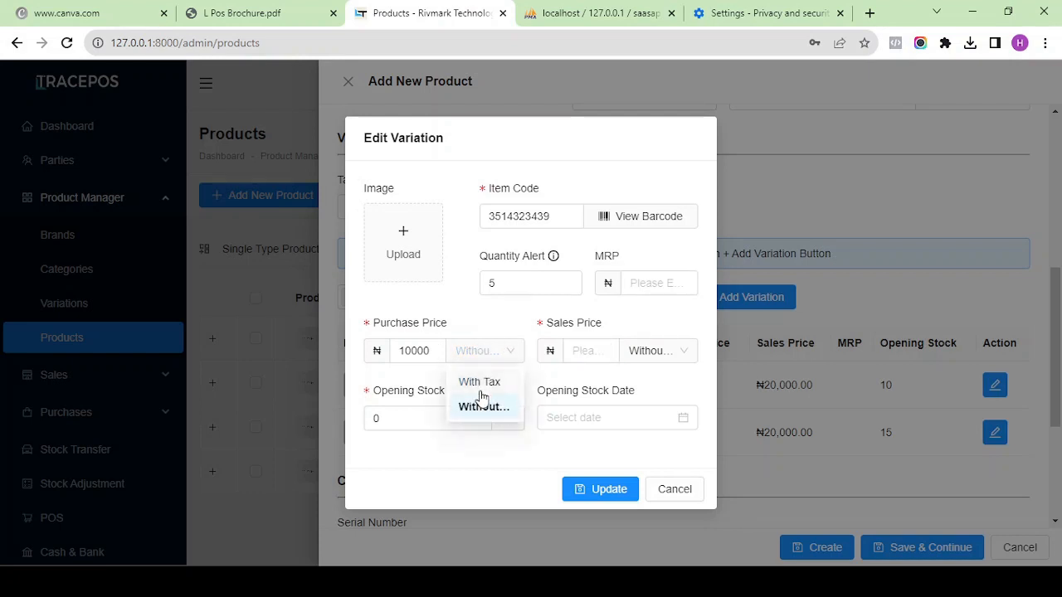
left_click(480, 382)
left_click(590, 352)
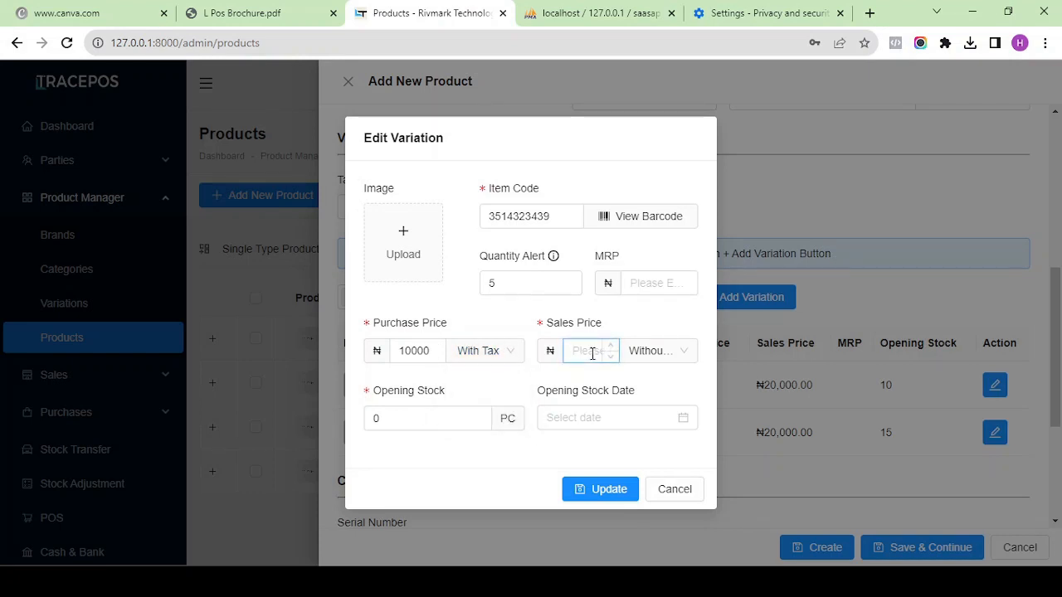
type("10000")
left_click(670, 356)
left_click(659, 382)
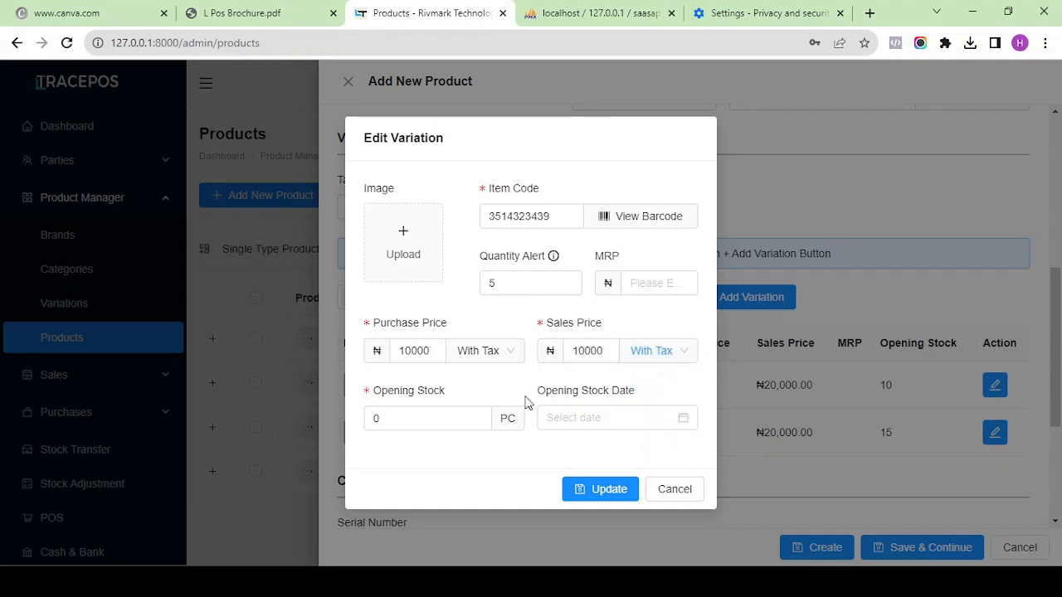
Change the quantity alert to 2, set the opening stock to 5, and save the Black, Small variation.
left_click(384, 419)
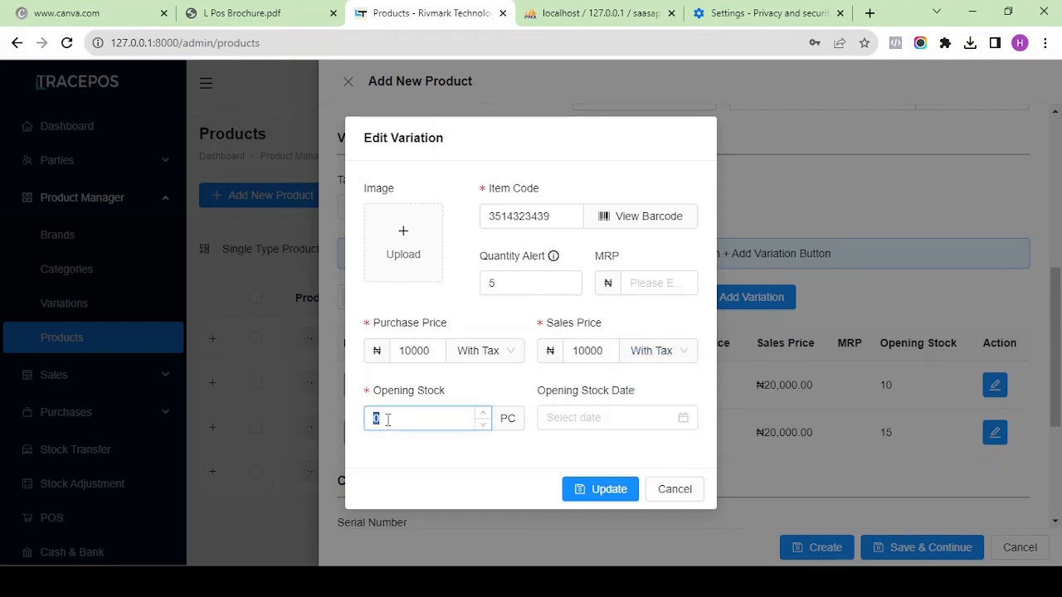
left_click(508, 283)
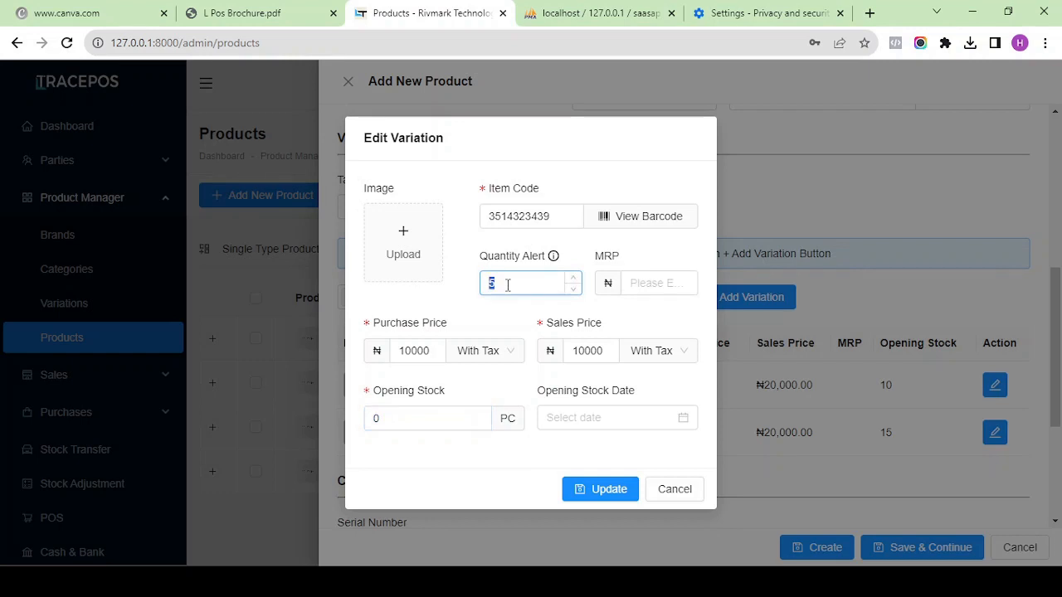
type("2")
double_click(416, 421)
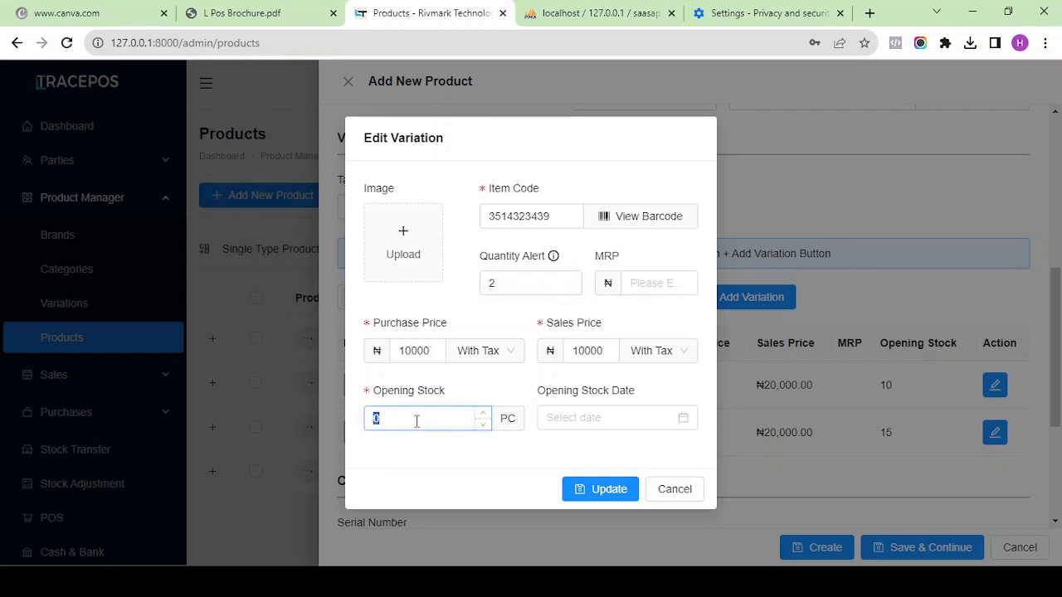
type("5")
left_click(603, 488)
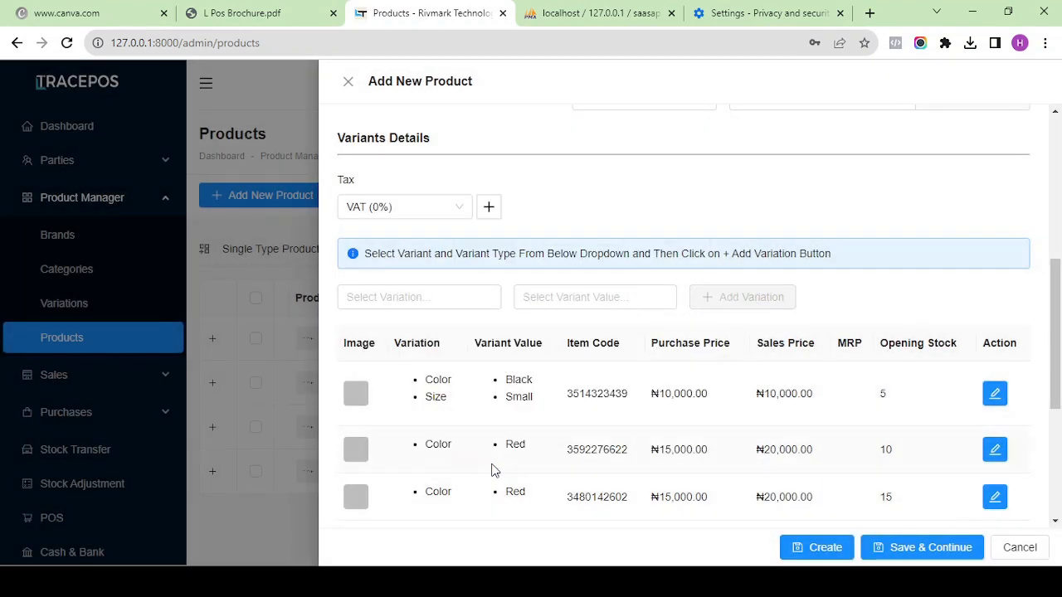
scroll(1041, 451, "down", 3)
scroll(984, 429, "down", 1)
scroll(984, 429, "up", 1)
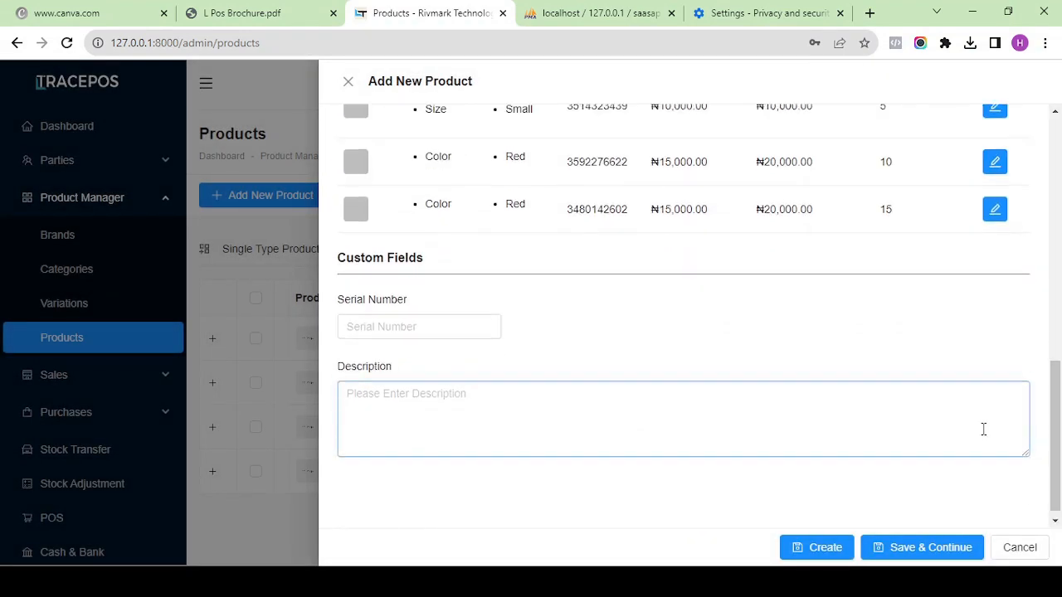
Review the completed Custom Male Shirt form and create the variant type product.
scroll(984, 431, "down", 1)
scroll(978, 437, "up", 5)
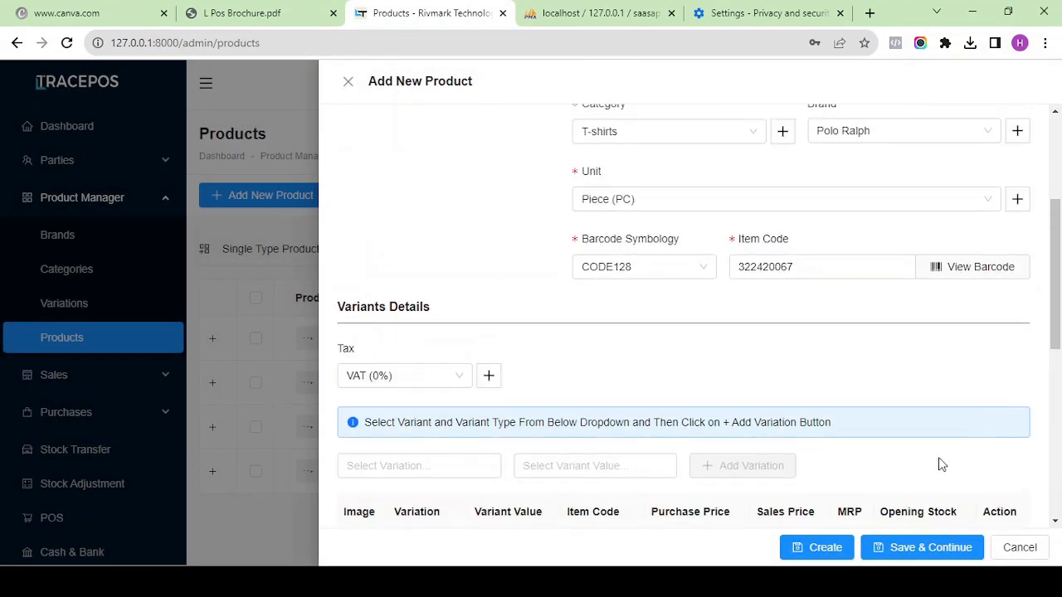
scroll(728, 434, "up", 3)
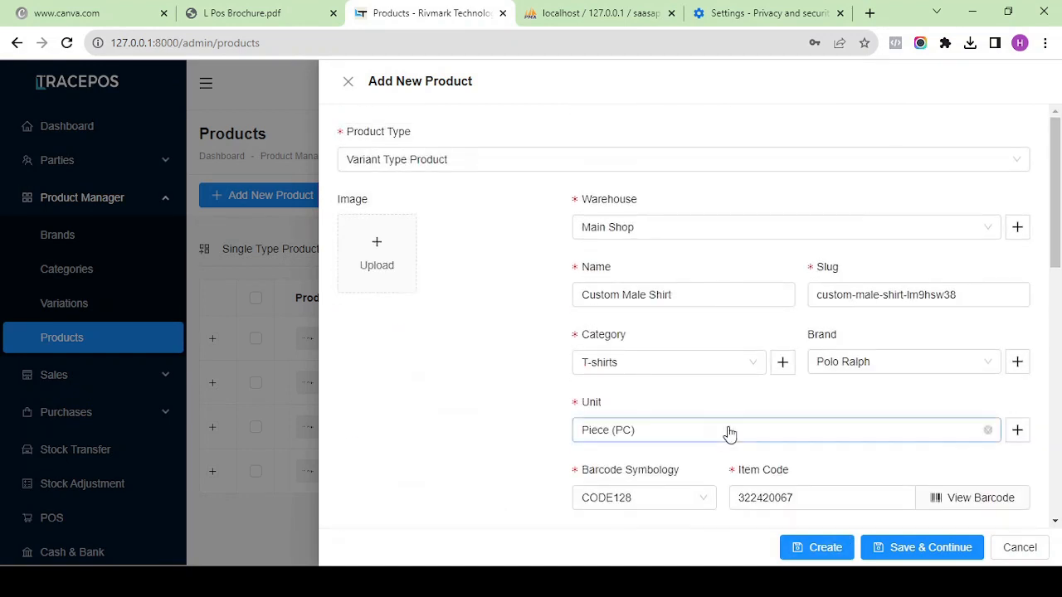
left_click(843, 551)
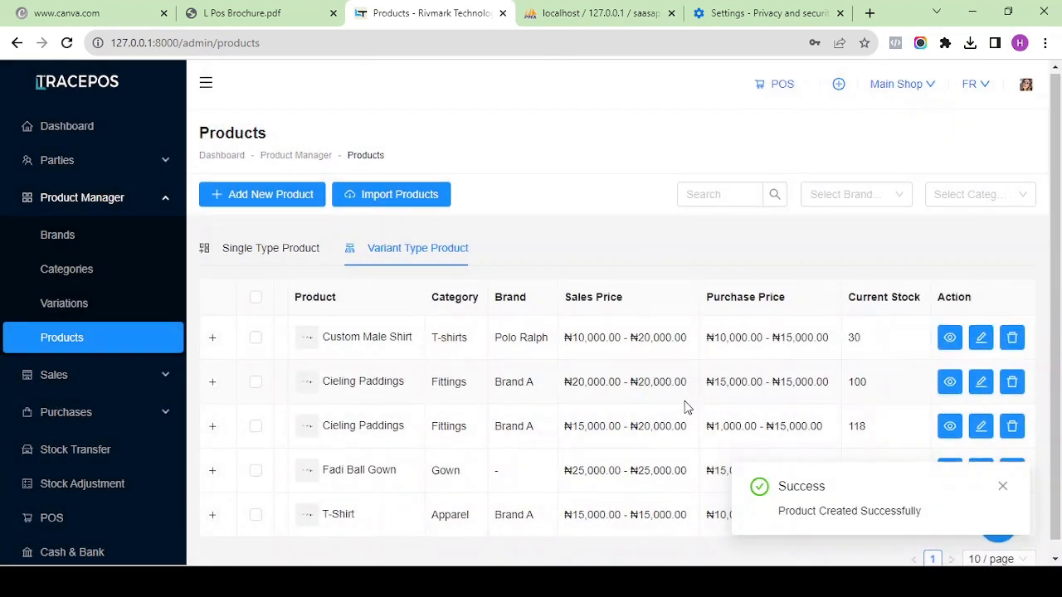
Expand Custom Male Shirt in the variant type product list to examine its variations, prices and stock.
scroll(685, 406, "down", 1)
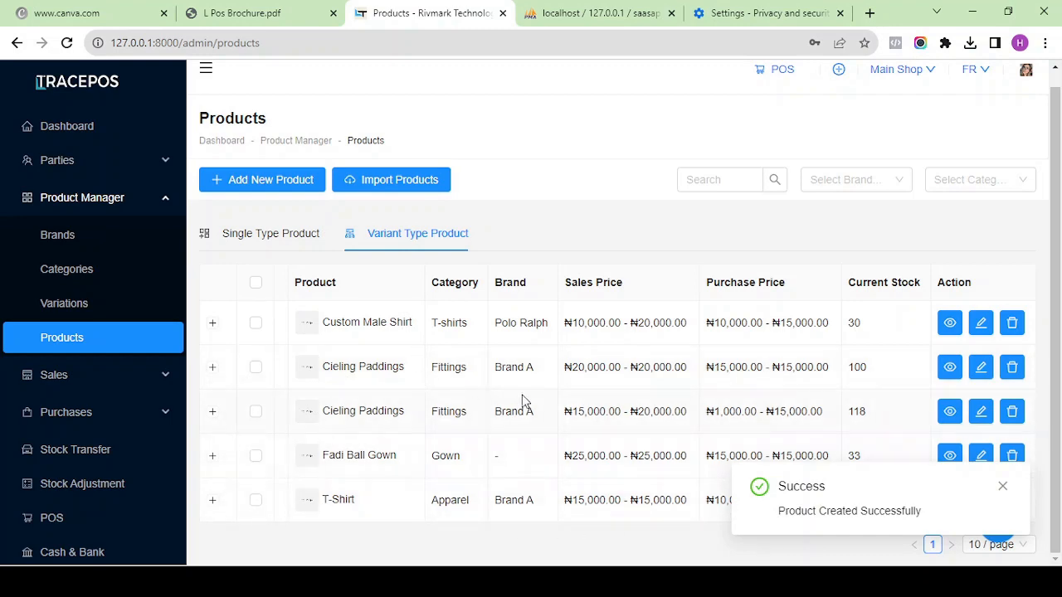
left_click(213, 323)
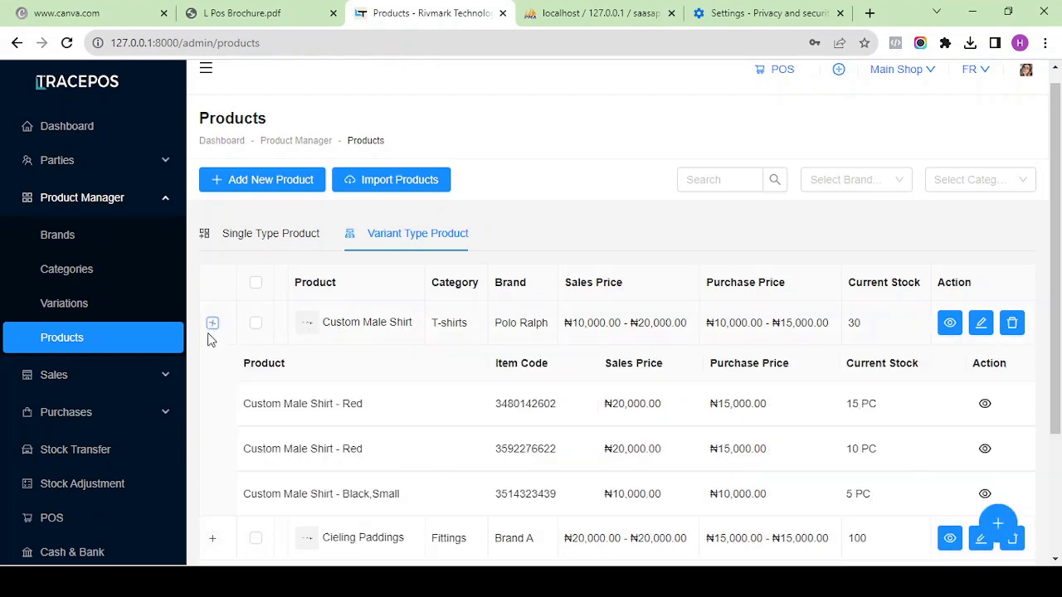
scroll(373, 407, "down", 2)
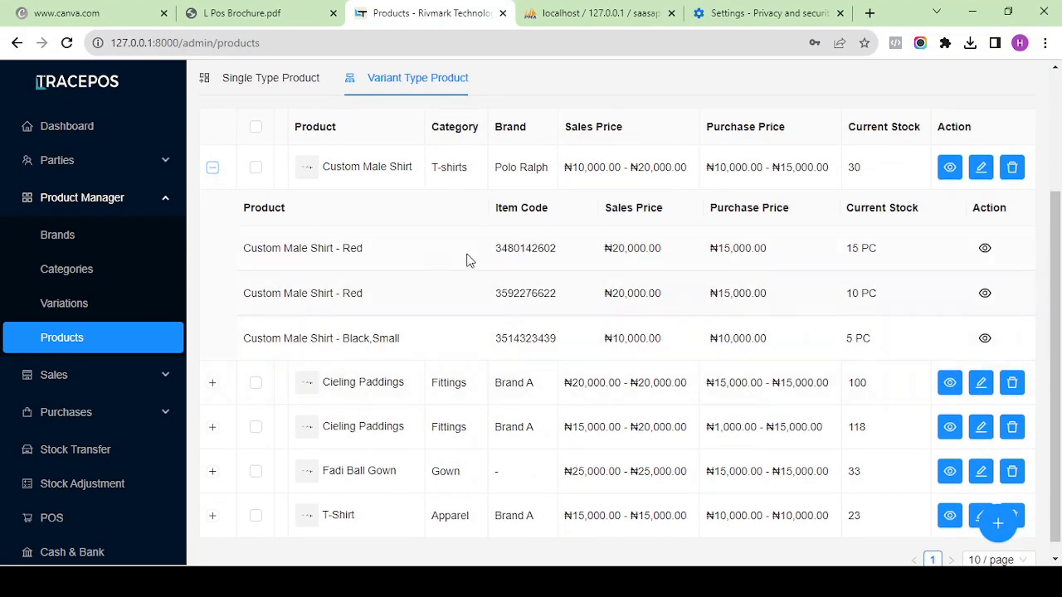
Open Custom Male Shirt for editing and examine its variants table.
left_click(980, 174)
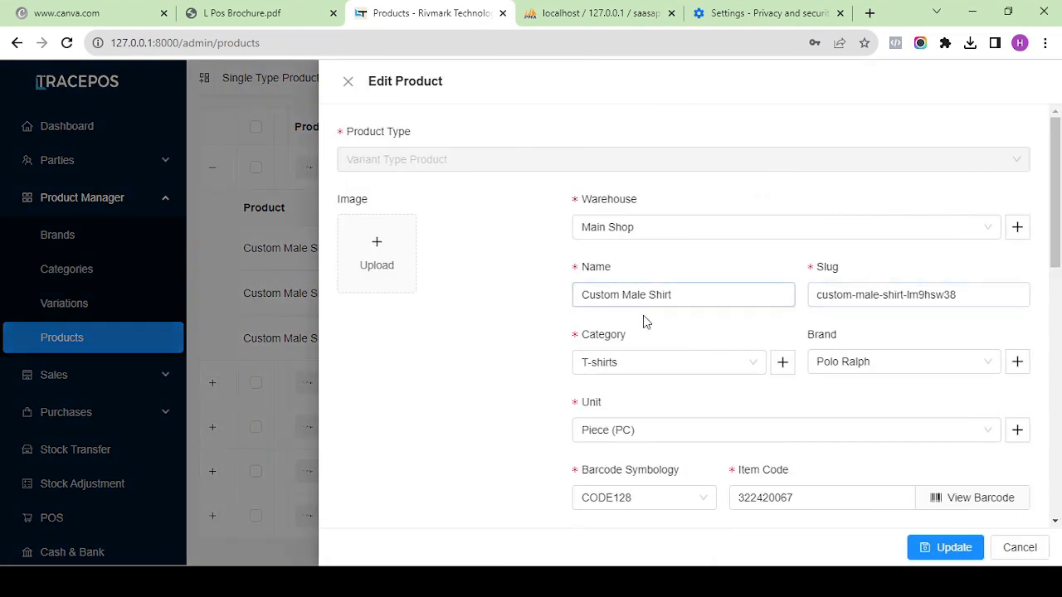
scroll(646, 322, "down", 6)
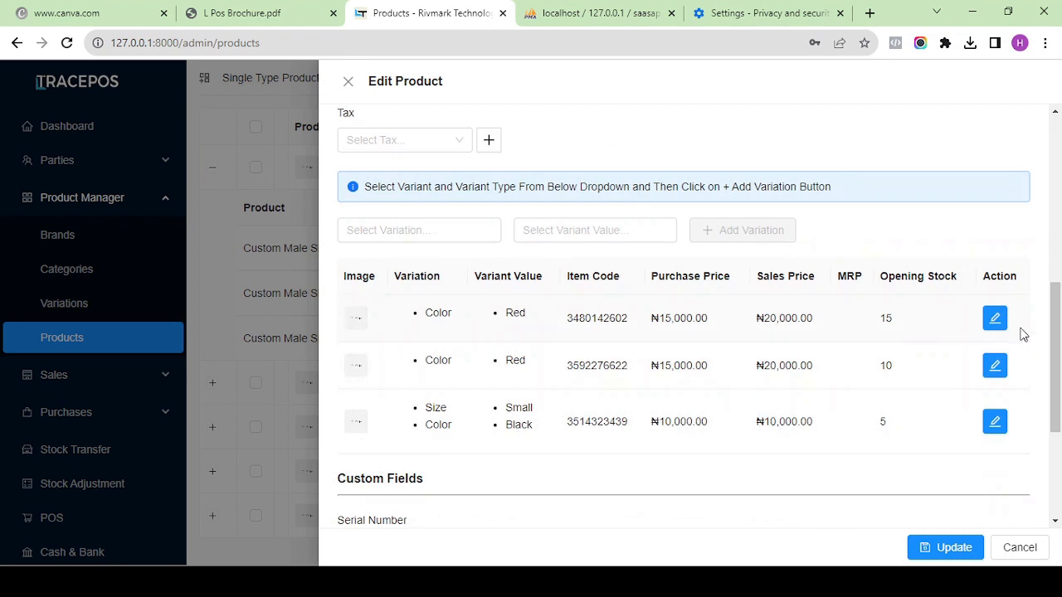